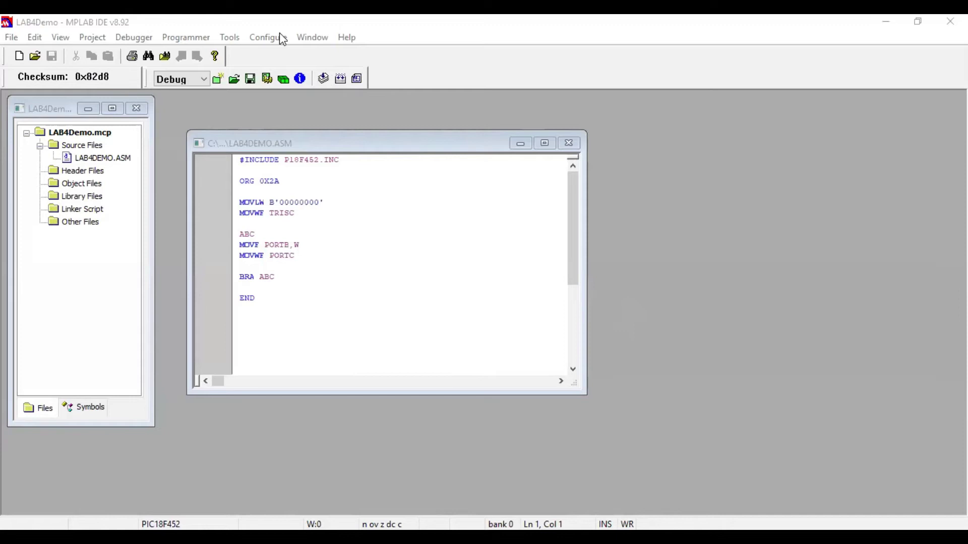
- Build the LAB4Demo project and run a full rebuild of its source
left_click(323, 84)
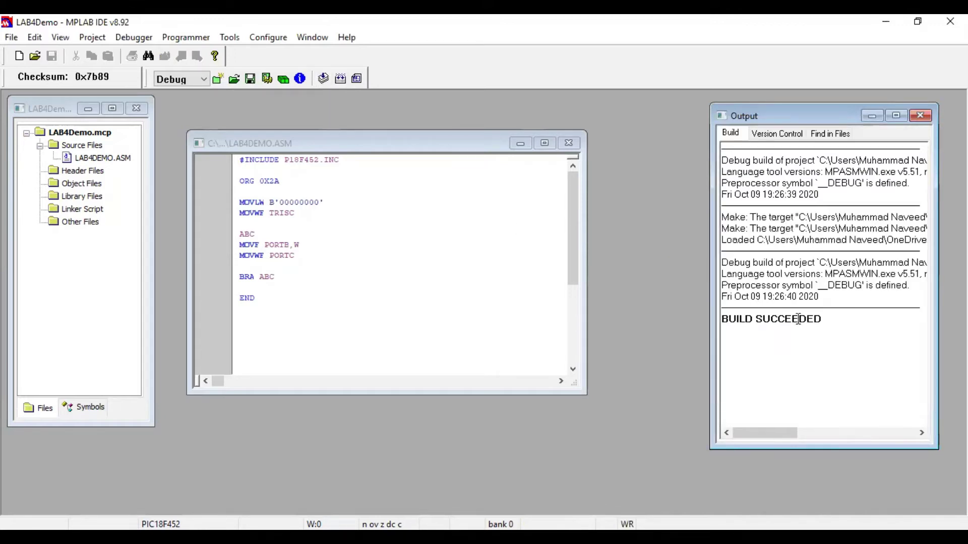
left_click(340, 81)
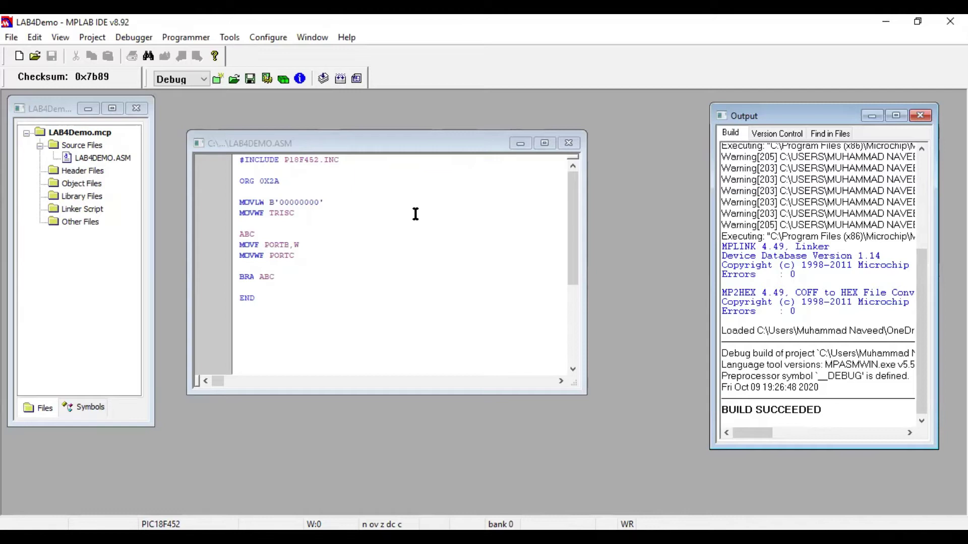
- Switch to the Proteus schematic and set the PIC18F452's processor clock frequency to 20MHz
key("alt+Tab")
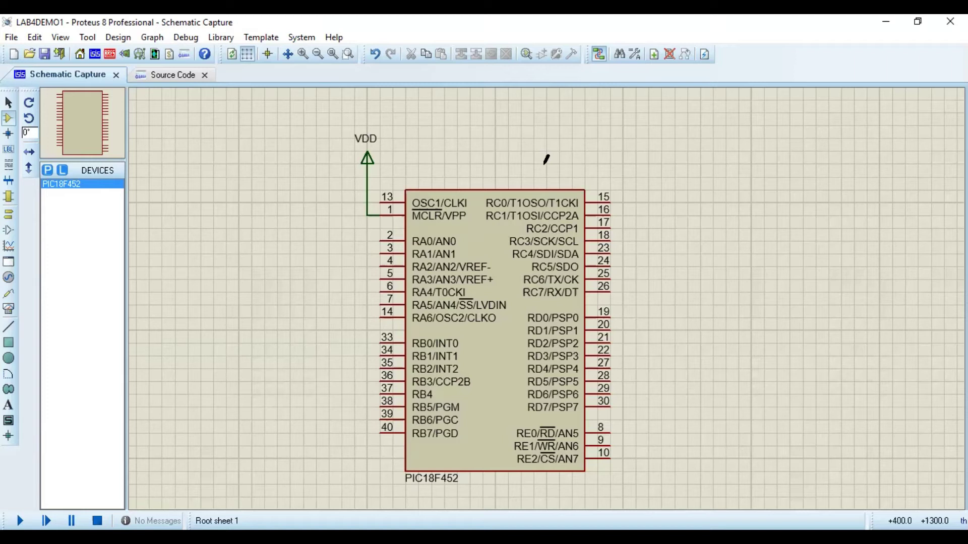
left_click(512, 253)
right_click(525, 253)
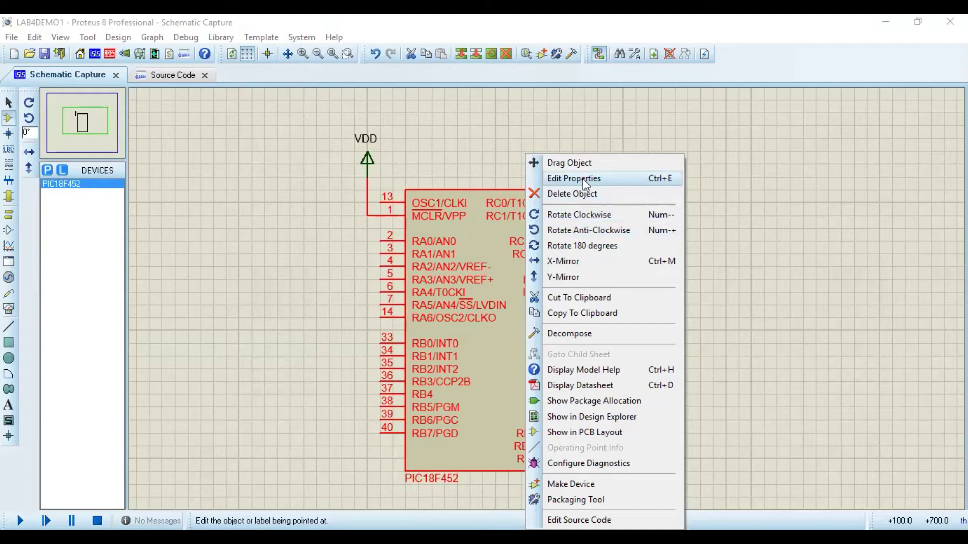
left_click(583, 179)
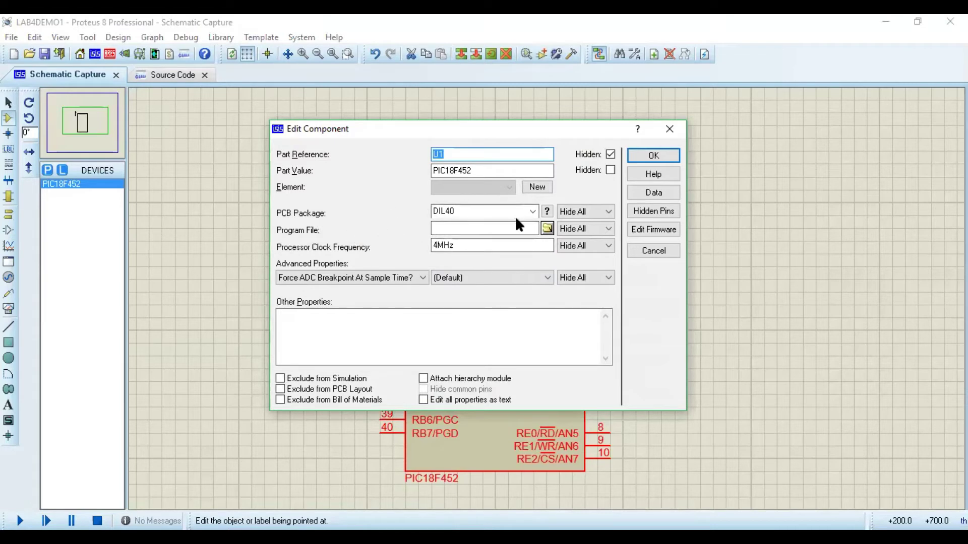
left_click(477, 241)
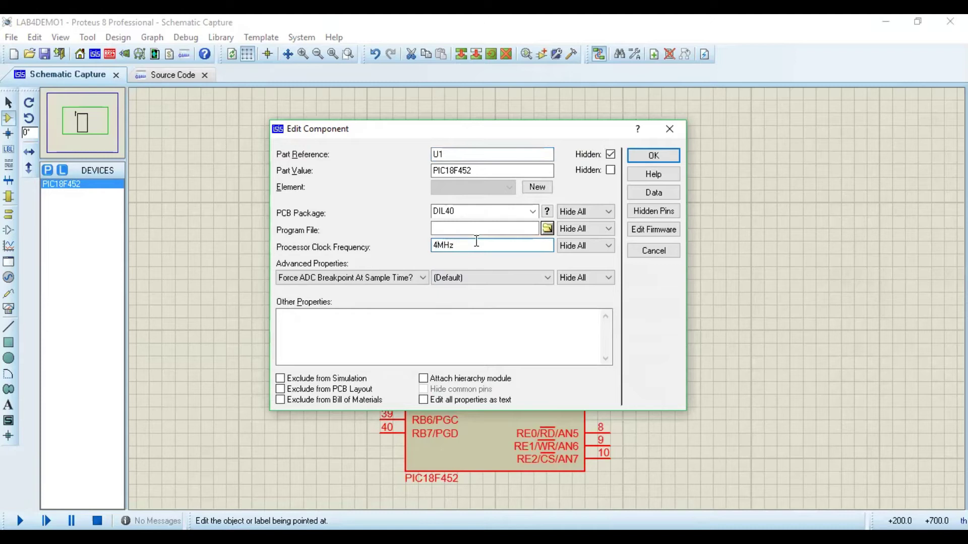
key("Left")
key("Left")
key("Left")
type("0")
key("BackSpace")
type("0")
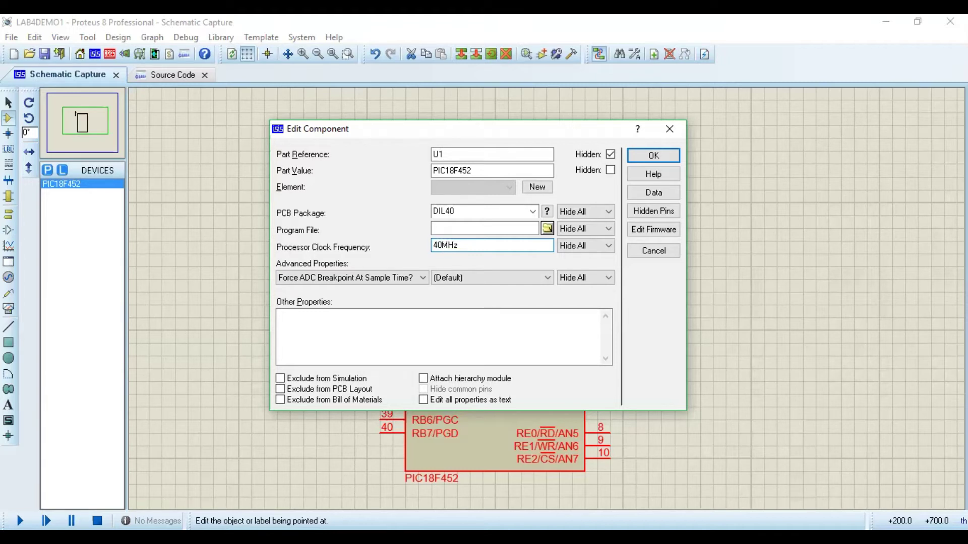
key("BackSpace")
type("2")
- Load LAB4Demo.hex as the microcontroller's program file and apply the component properties
left_click(547, 228)
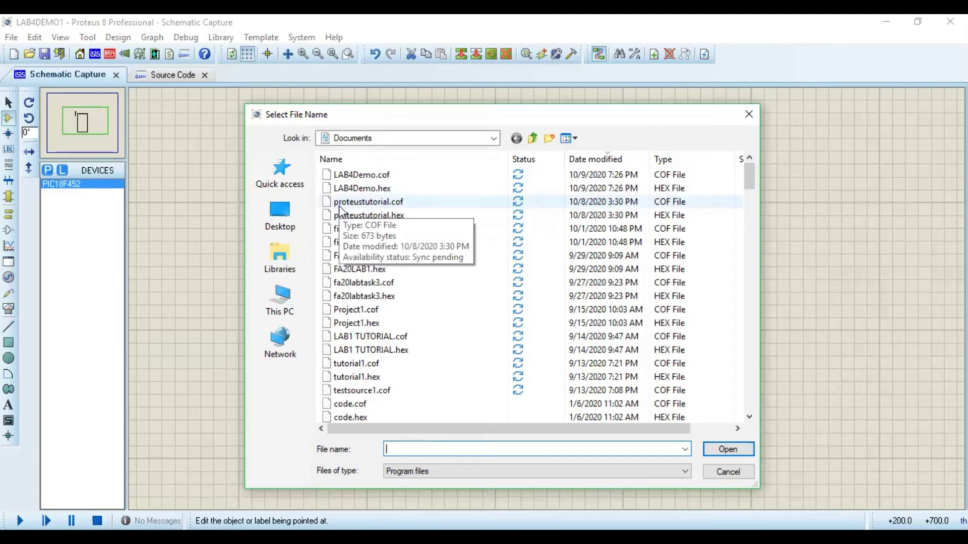
left_click(364, 189)
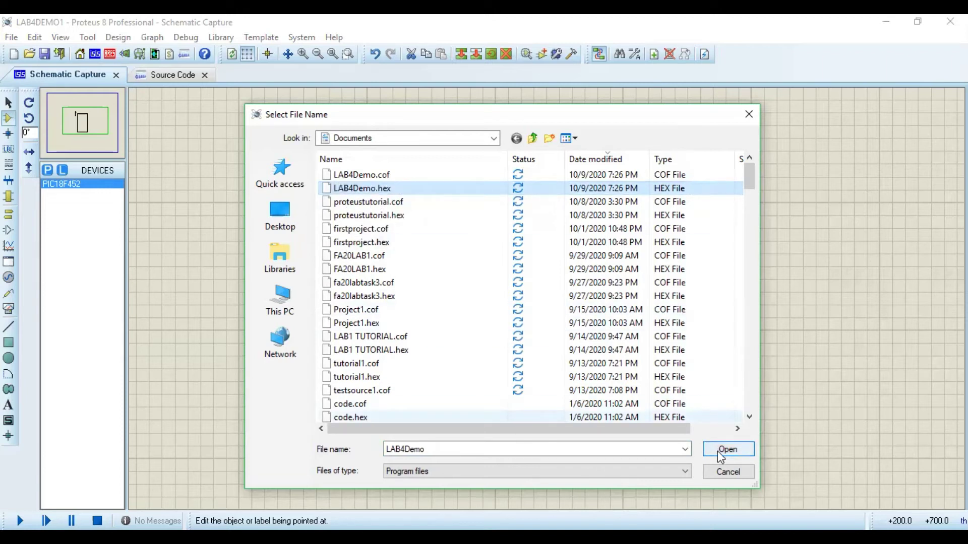
left_click(737, 452)
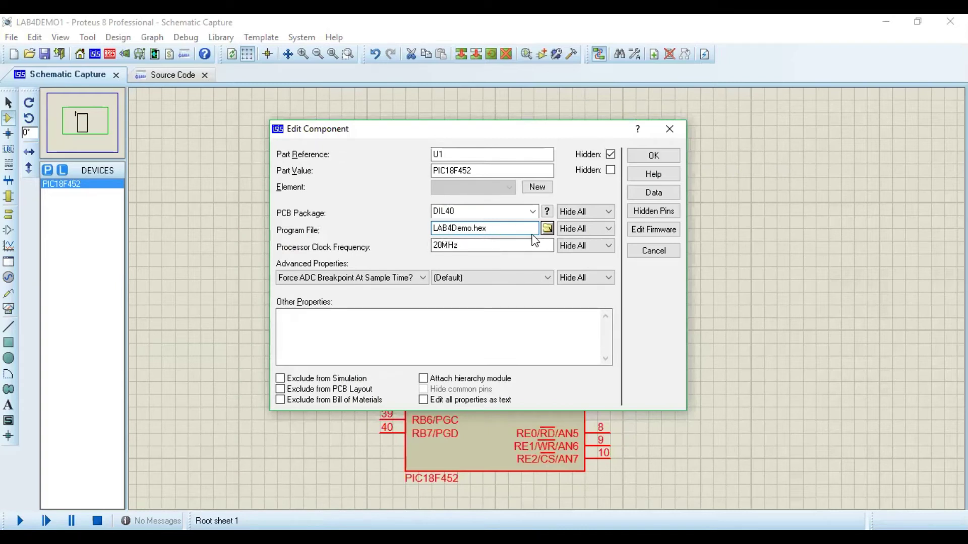
left_click(651, 157)
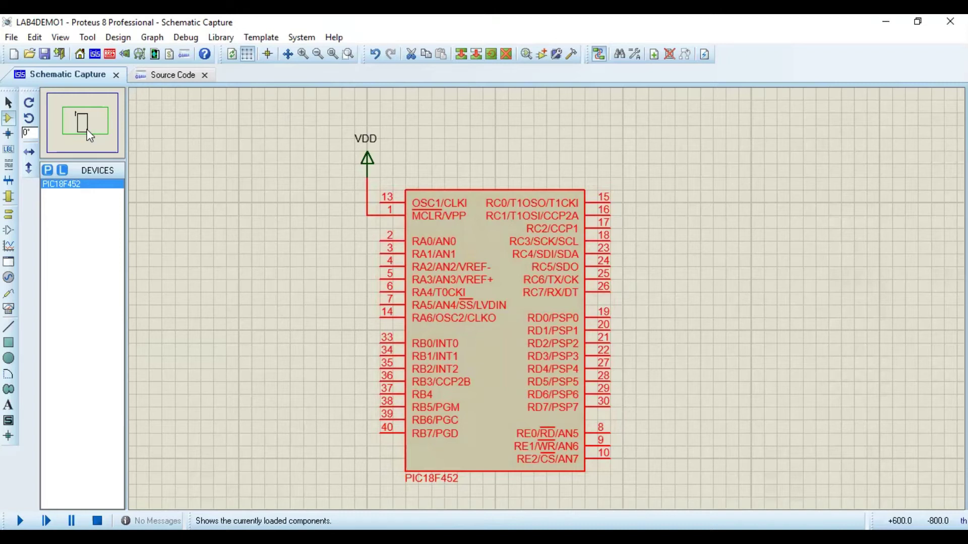
- Search the device library for "Switch"
scroll(86, 129, "up", 1)
mouse_move(87, 129)
left_mouse_down()
mouse_move(106, 124)
mouse_move(84, 129)
left_mouse_up()
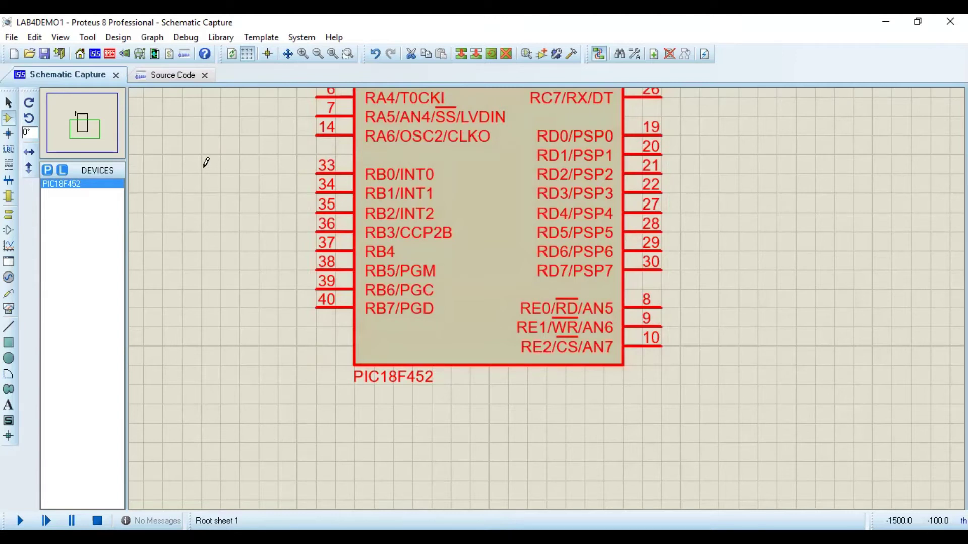
left_click(9, 121)
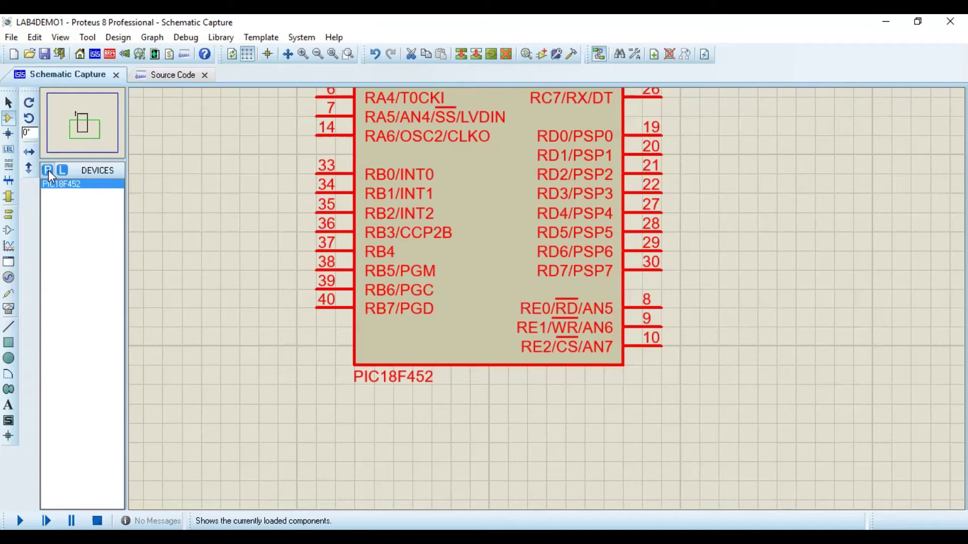
left_click(48, 170)
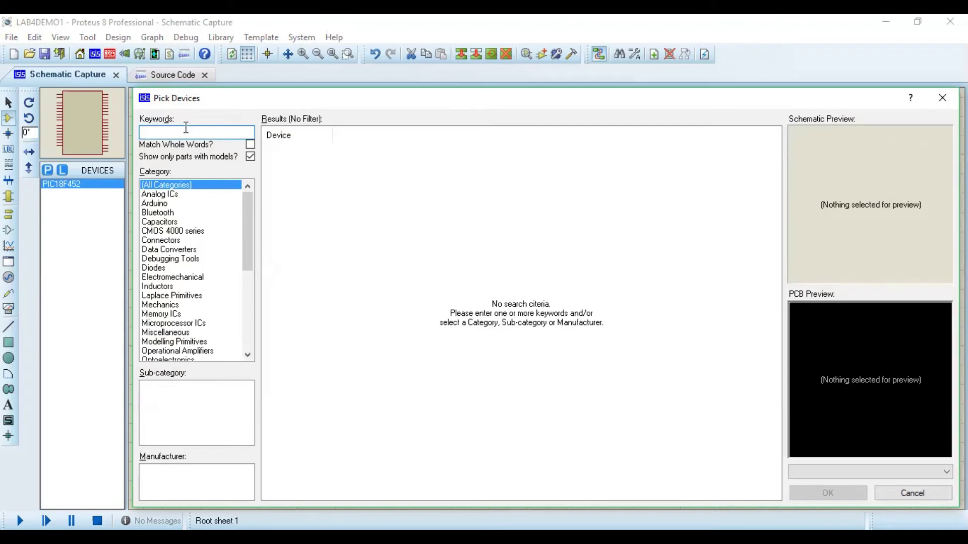
left_click_drag(244, 213, 241, 165)
type("Sw")
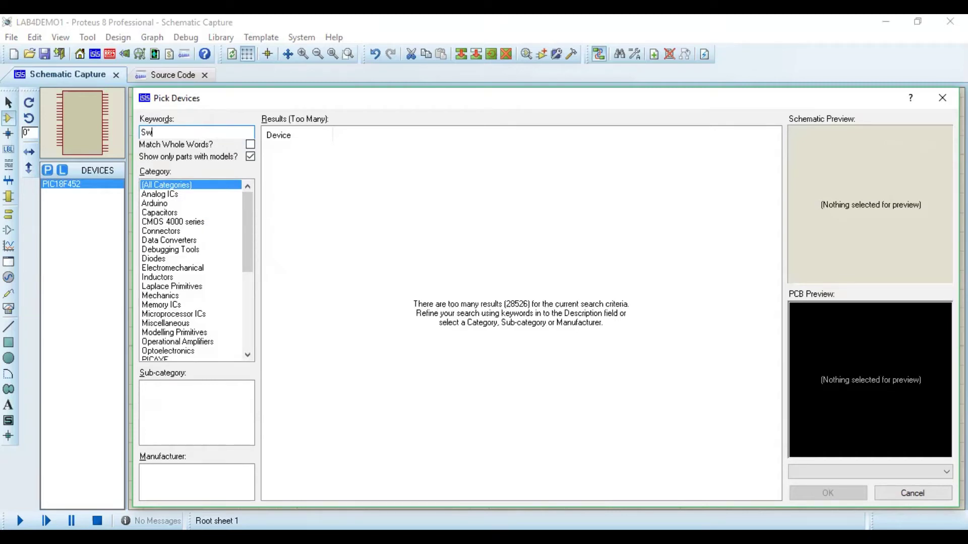
type("itch")
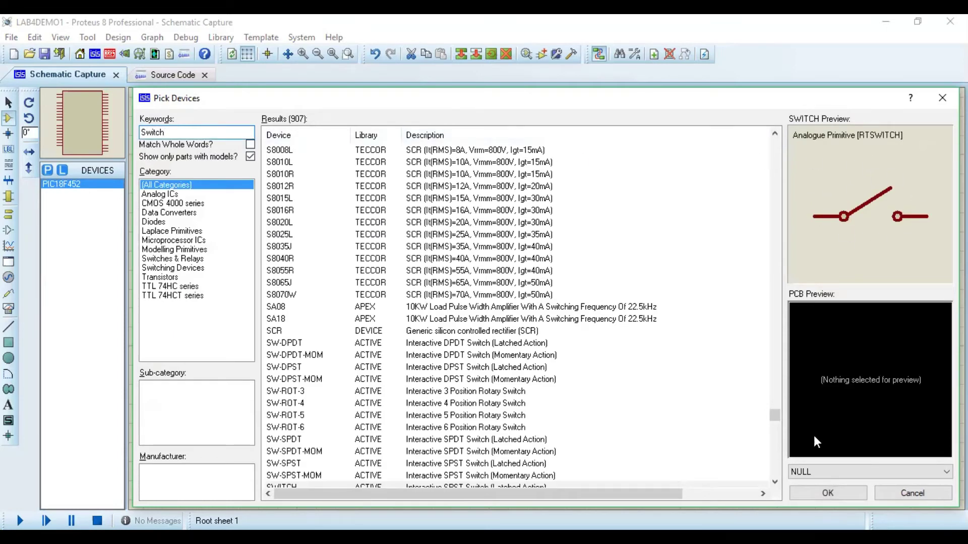
- Preview several switch variants and add the latched SPST device SWITCH to the project's devices
left_click(775, 482)
left_click(775, 482)
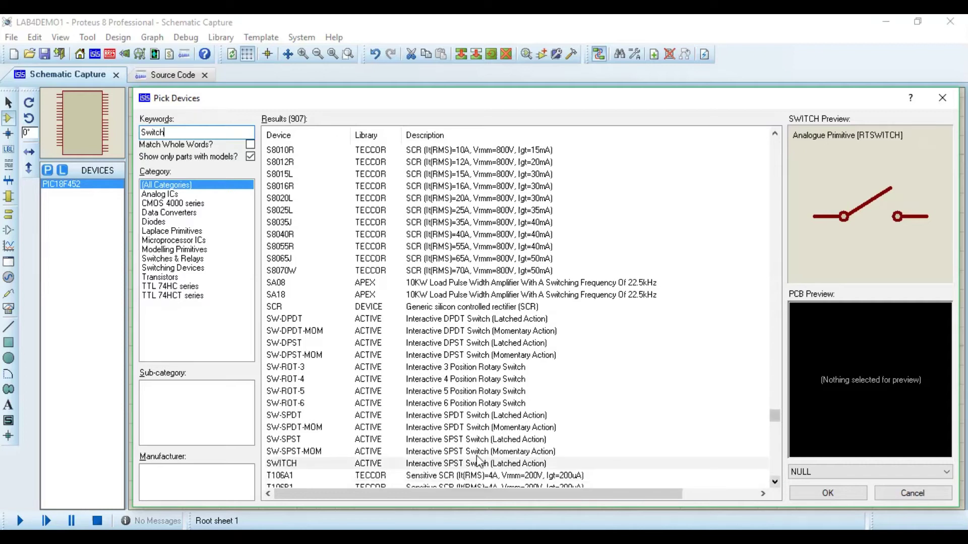
left_click(306, 465)
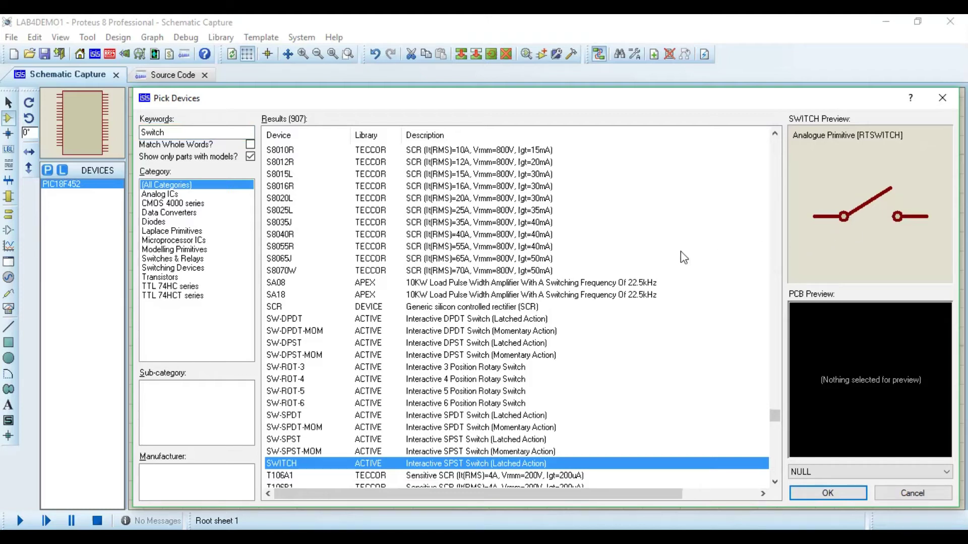
left_click(285, 356)
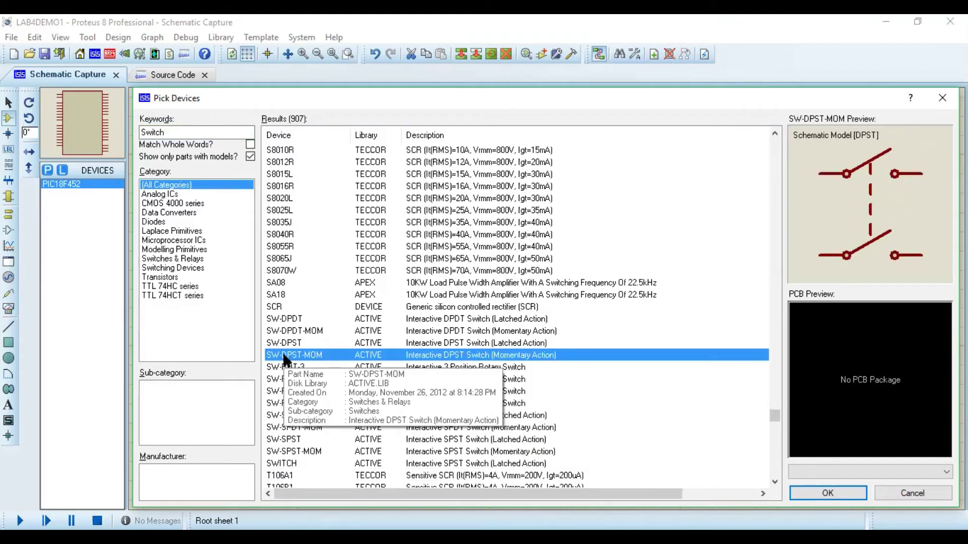
left_click(286, 369)
left_click(285, 396)
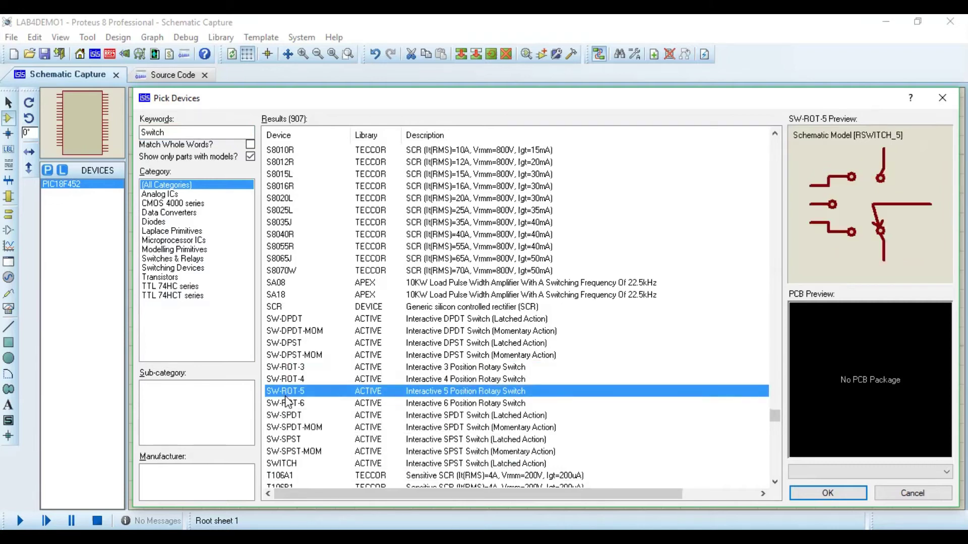
left_click(286, 418)
left_click(284, 464)
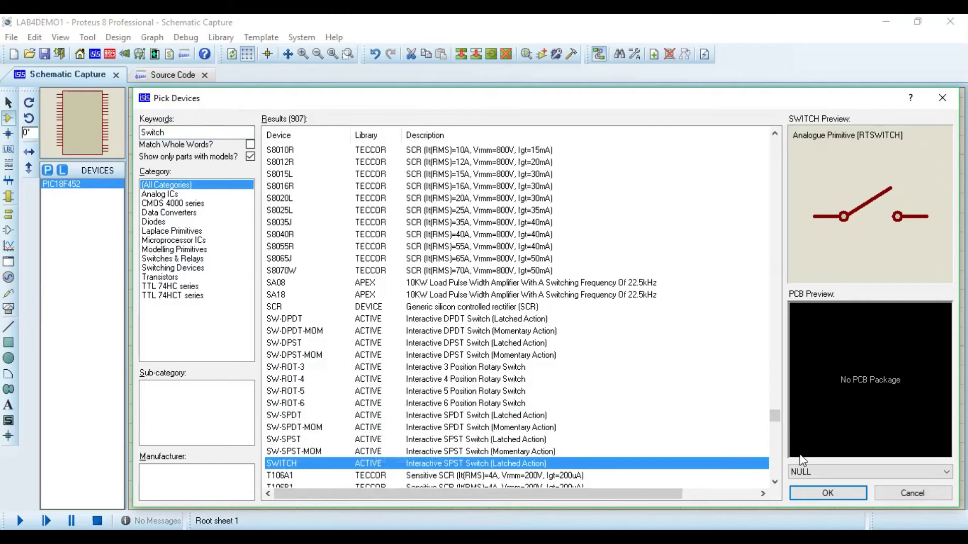
left_click(829, 494)
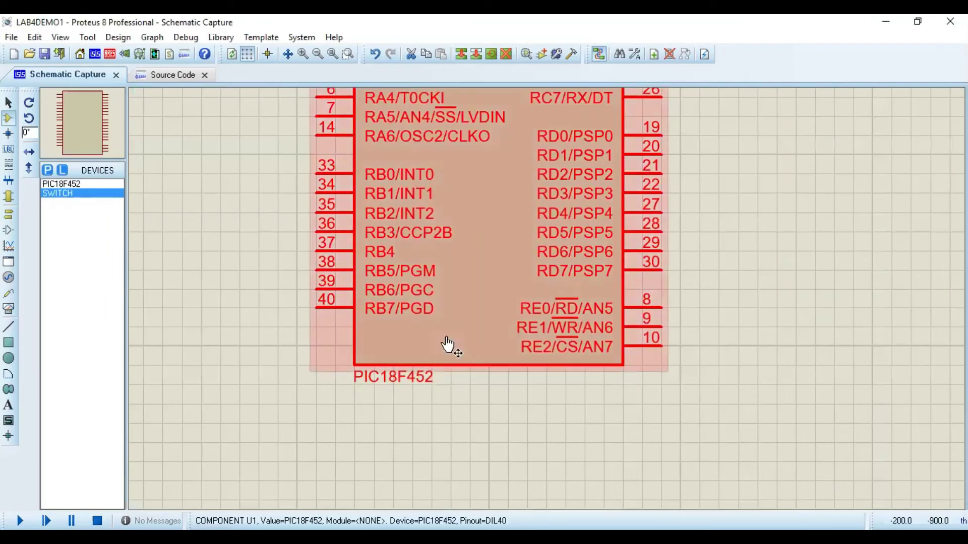
- Place one SWITCH on the schematic beside the microcontroller's port B pins
left_click(52, 186)
left_click(56, 197)
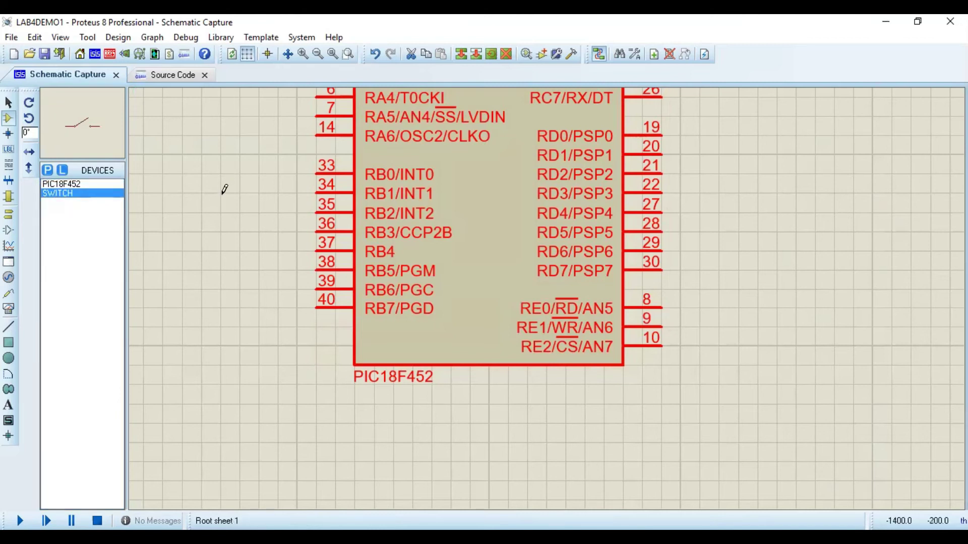
left_click(196, 180)
left_click(225, 192)
left_click(227, 193)
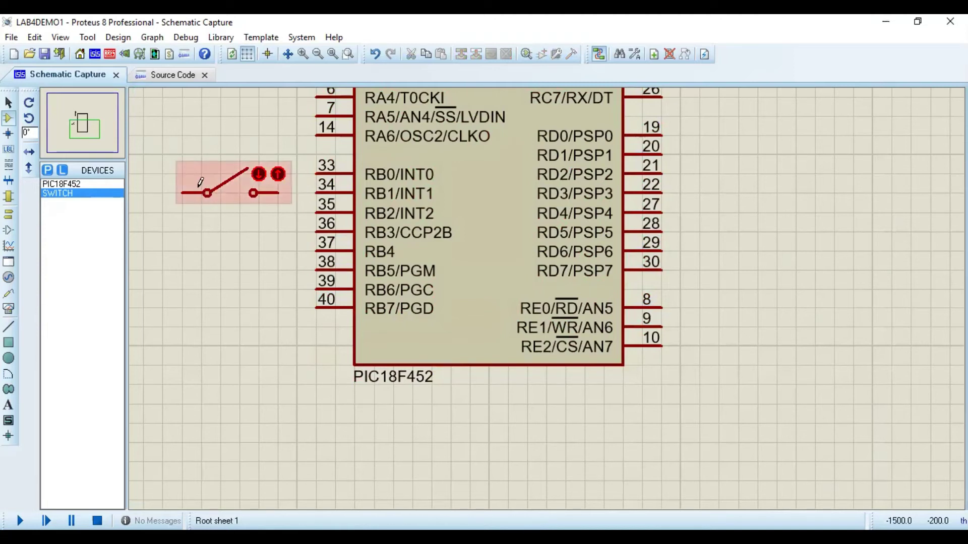
- Wire the switch's contact nearest the microcontroller to pin RB0/INT0 and close the switch
scroll(588, 151, "down", 2)
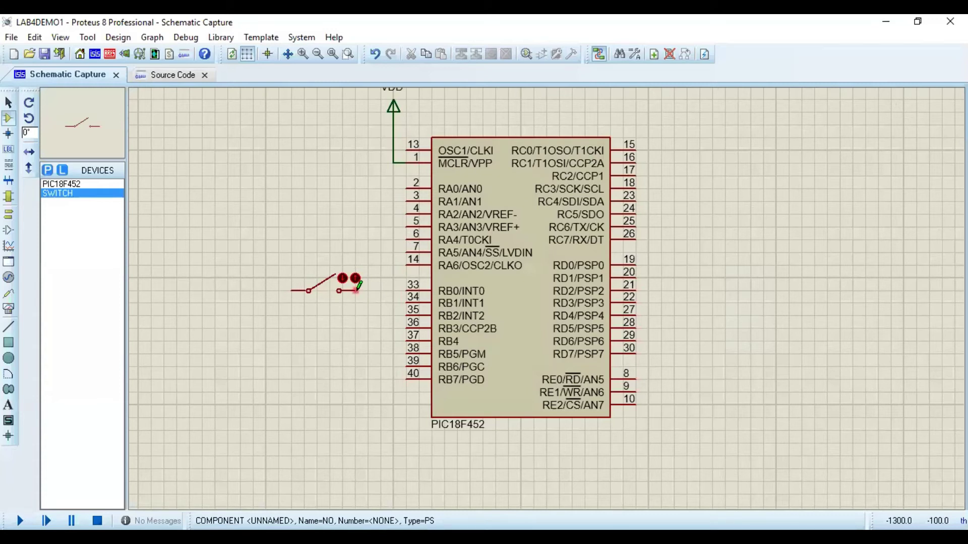
left_click(356, 291)
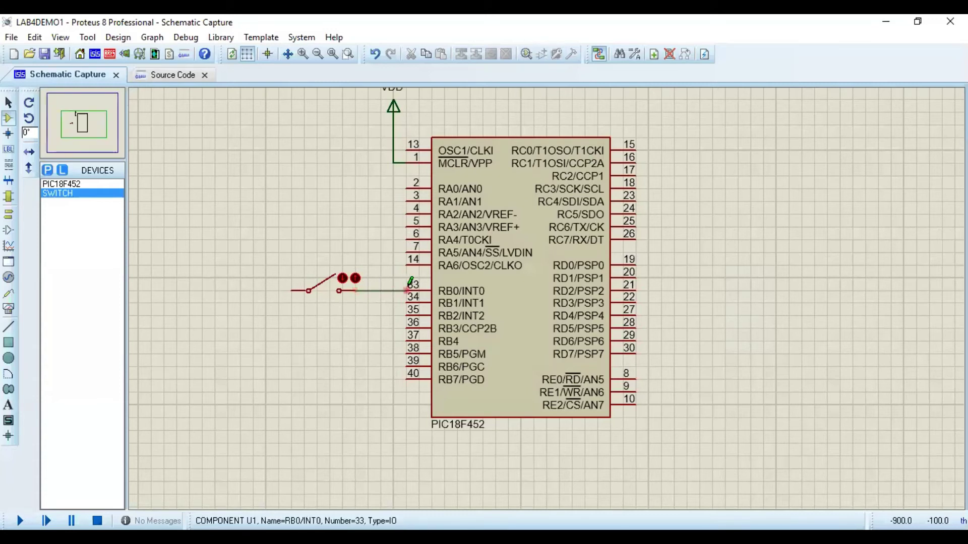
left_click(406, 291)
left_click(292, 289)
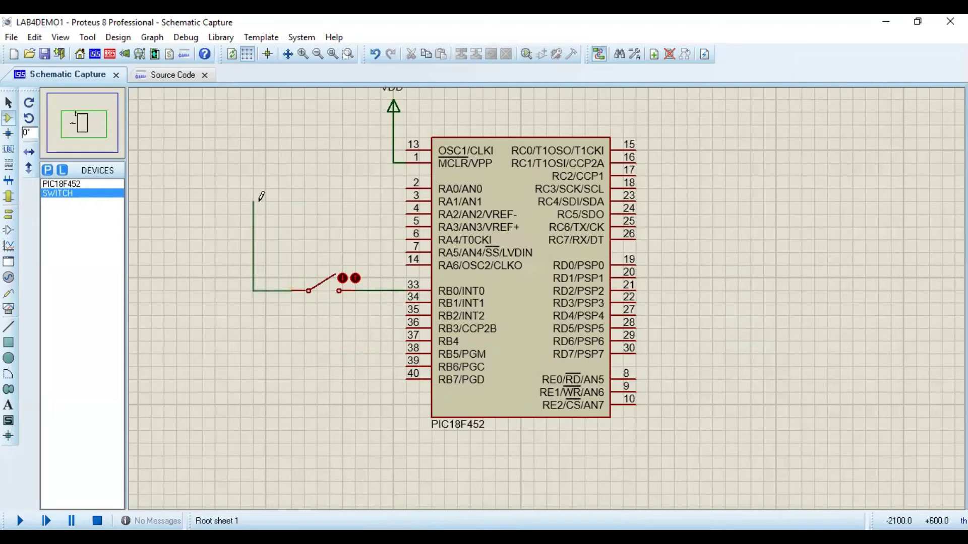
key("Escape")
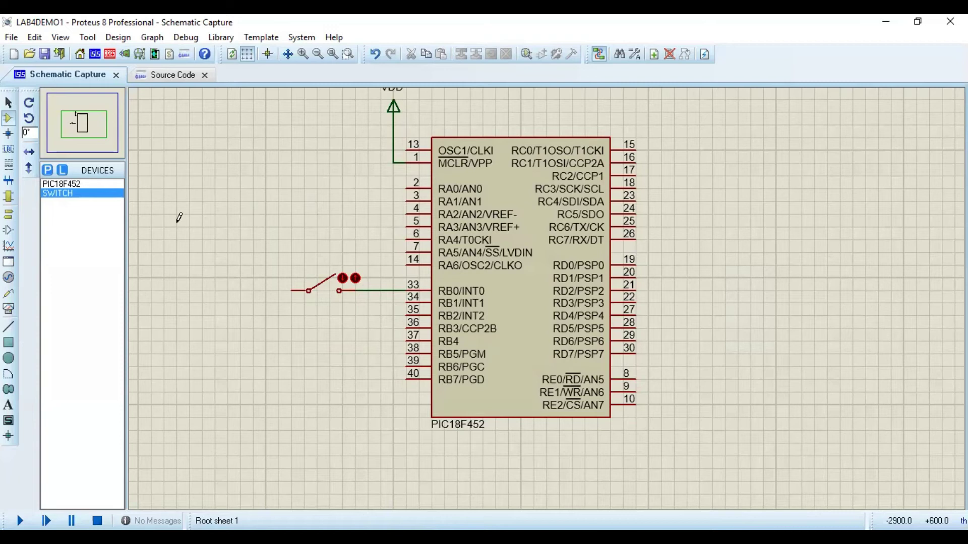
left_click(323, 286)
- Place a POWER terminal above the switch's free end and wire it to the switch
left_click(8, 121)
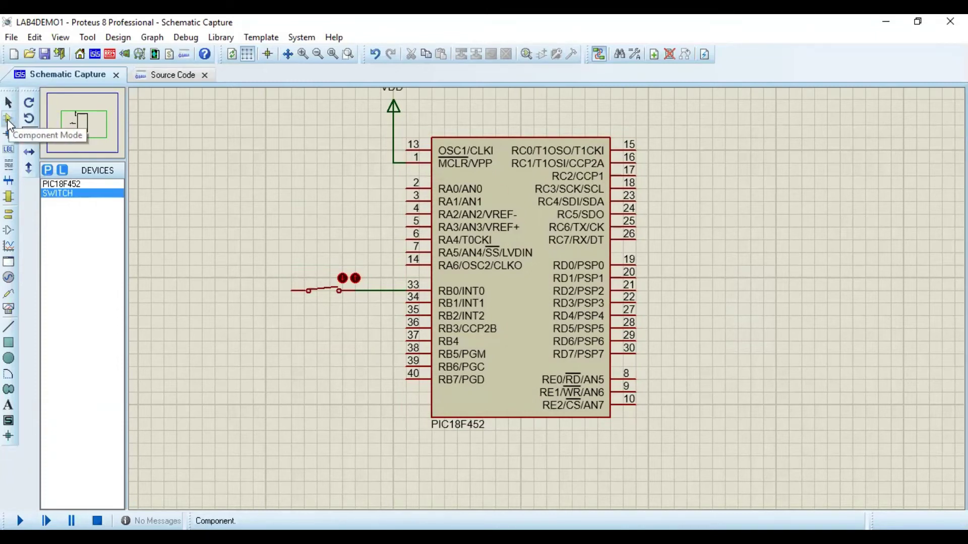
left_click(7, 216)
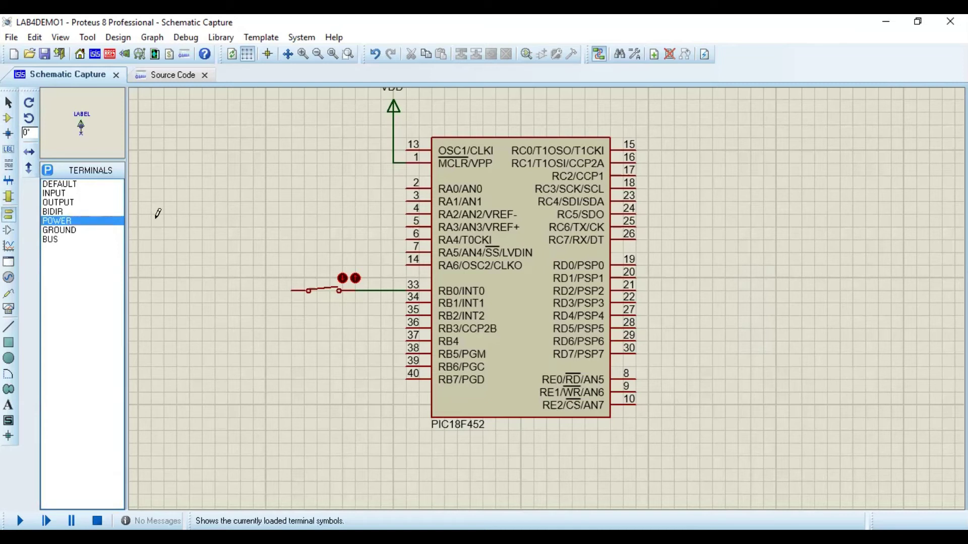
left_click(265, 252)
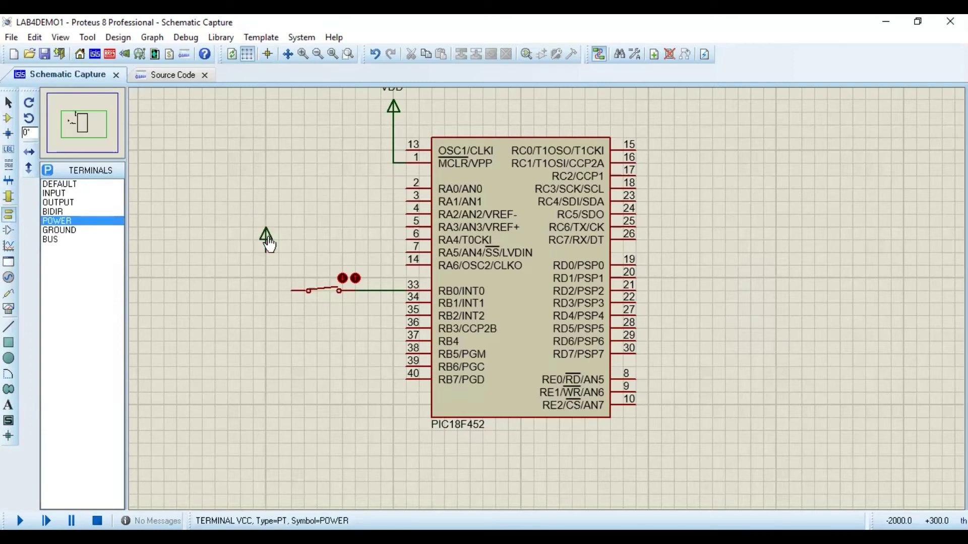
left_click(265, 251)
left_click(291, 291)
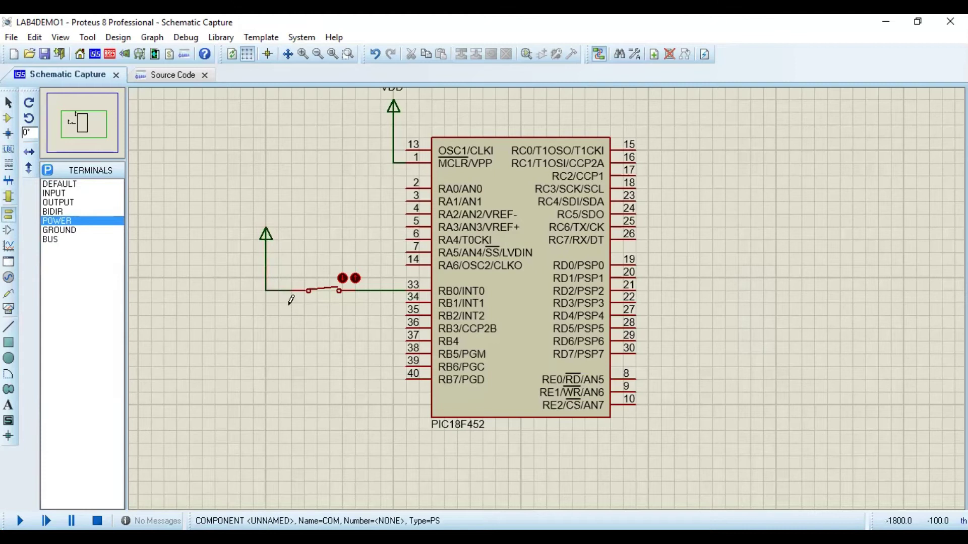
- Toggle the switch open, closed and open again to try both input states of RB0
left_click(323, 294)
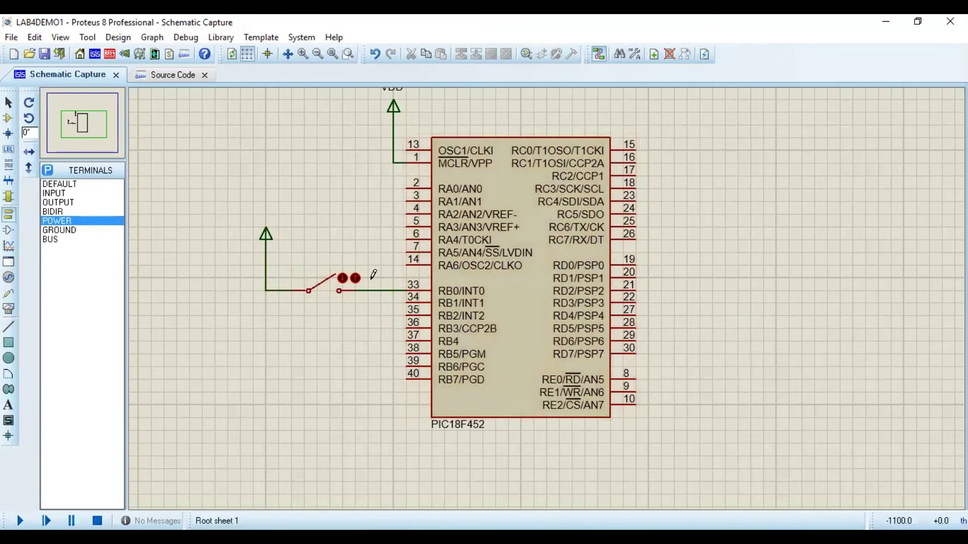
left_click(327, 292)
left_click(327, 292)
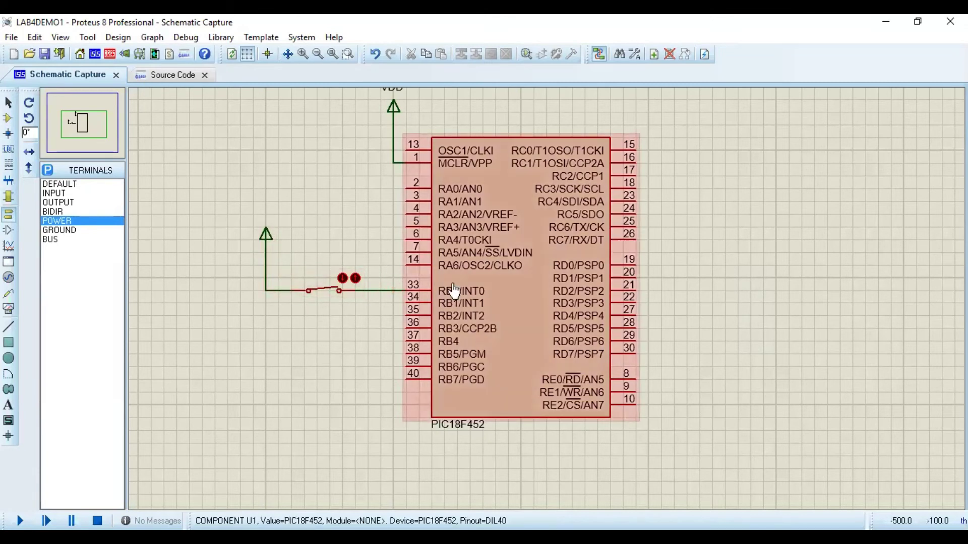
left_click(319, 298)
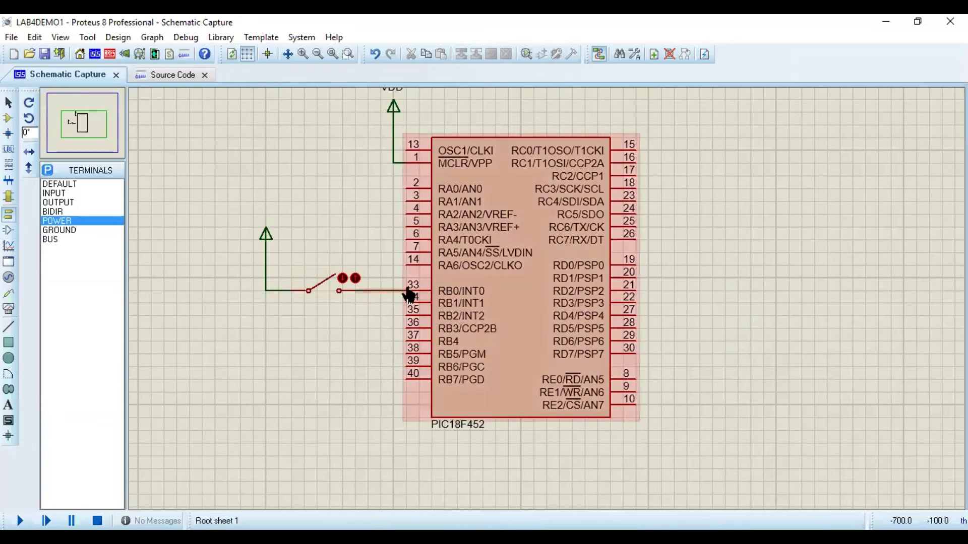
- Place a GROUND terminal below the switch and wire it to the line between the switch and RB0/INT0
left_click(60, 232)
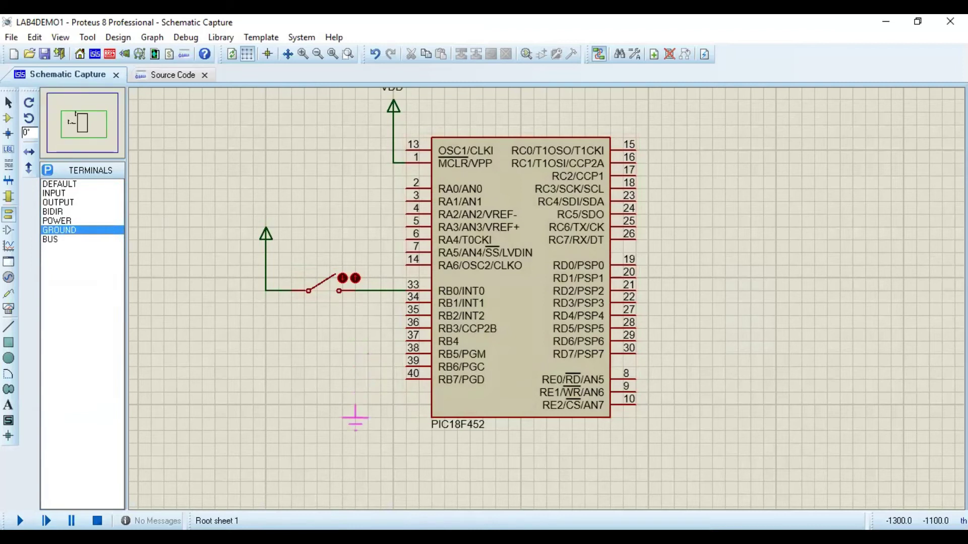
left_click(367, 415)
left_click(368, 405)
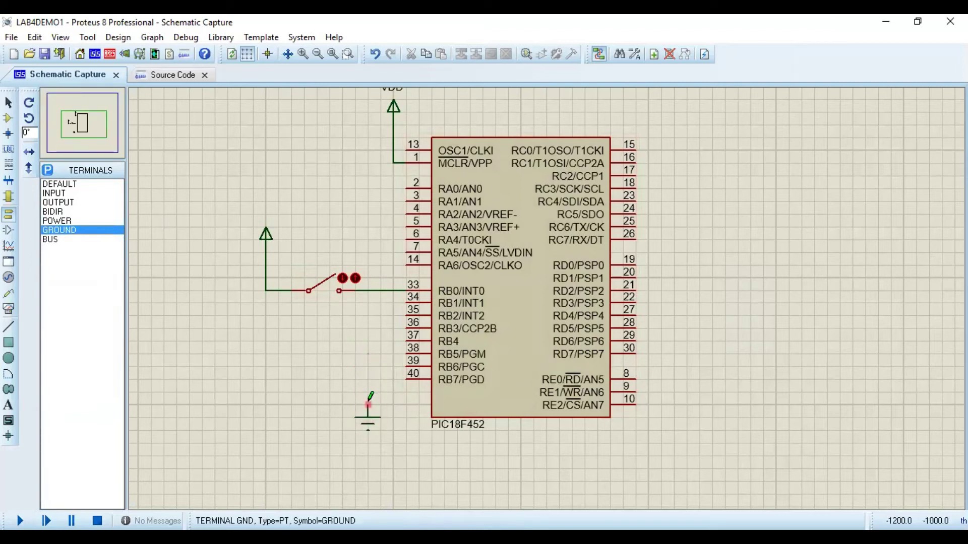
left_click(368, 290)
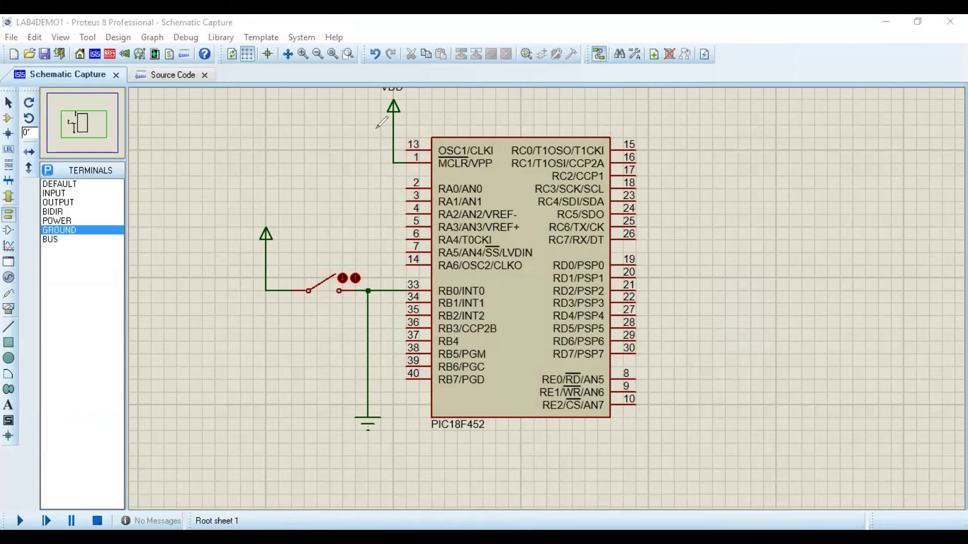
- Toggle the switch closed, open and closed again to try it with the direct ground connection
mouse_move(395, 295)
left_mouse_down()
mouse_move(383, 297)
mouse_move(377, 395)
mouse_move(390, 385)
left_mouse_up()
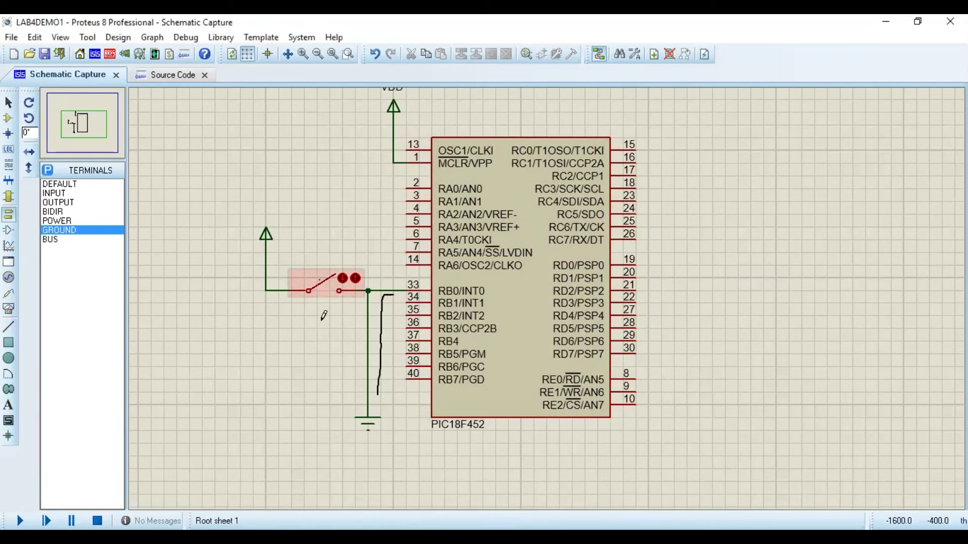
left_click(320, 293)
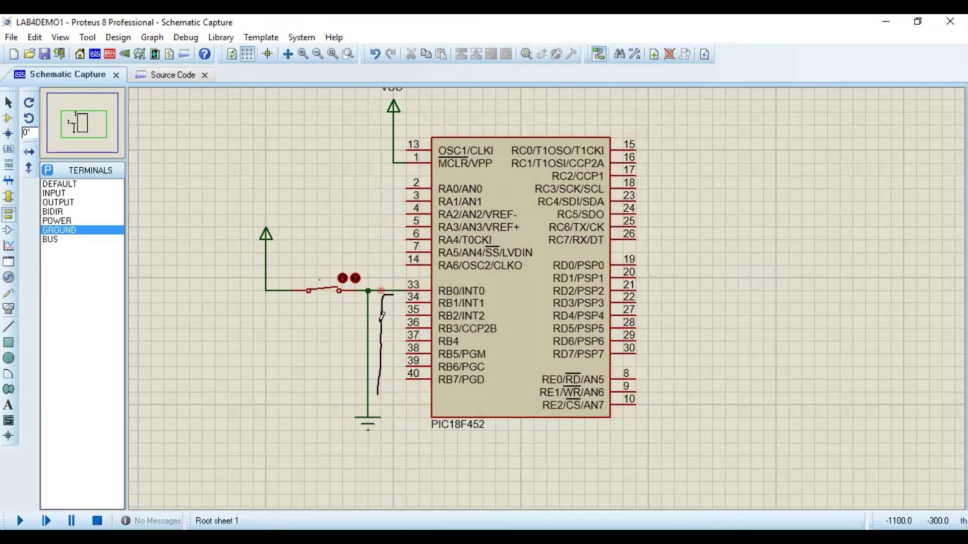
left_click(321, 297)
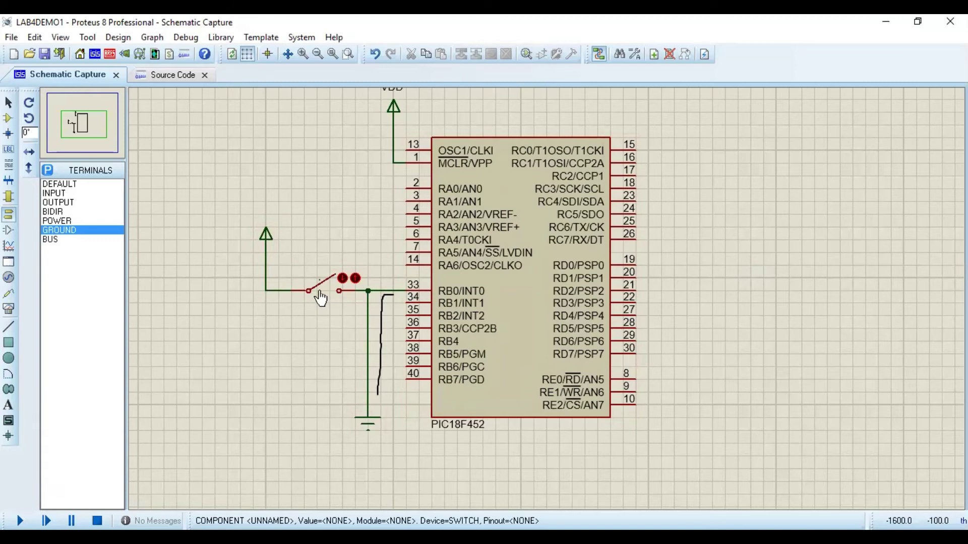
left_click(321, 297)
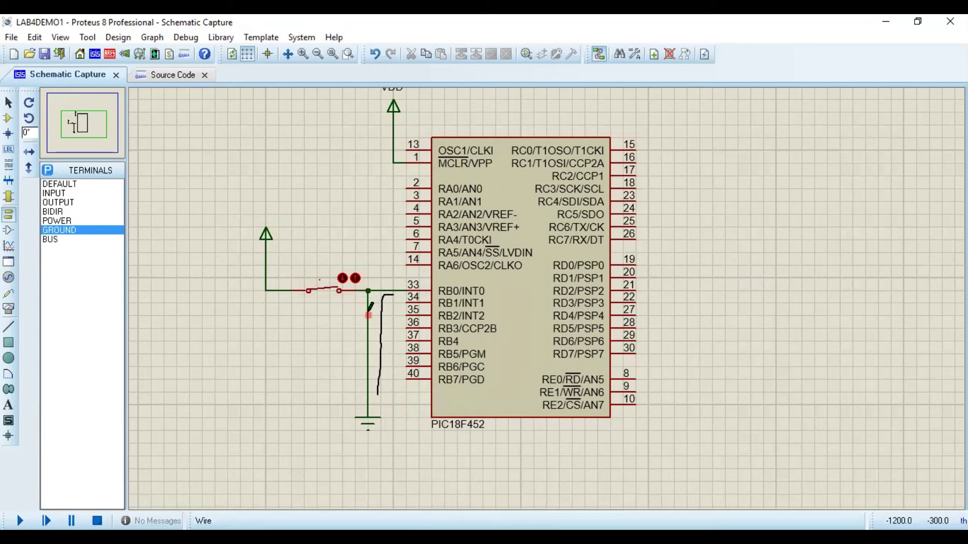
- Delete the wire that joins the RB0 line directly to the ground terminal
left_click(368, 292)
left_click_drag(354, 299, 387, 394)
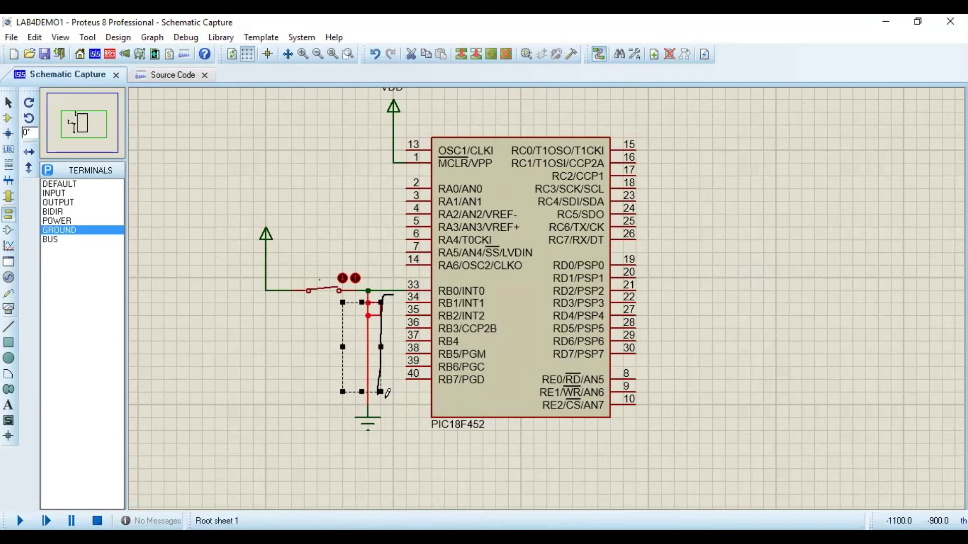
key("Delete")
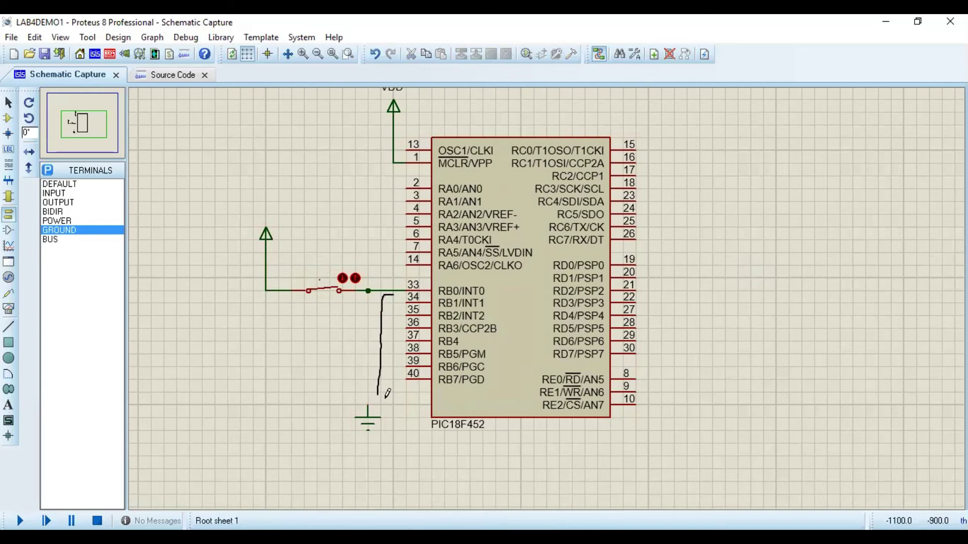
- Find the RESISTOR analog primitive in the device library and add it to the project's devices
left_click(6, 120)
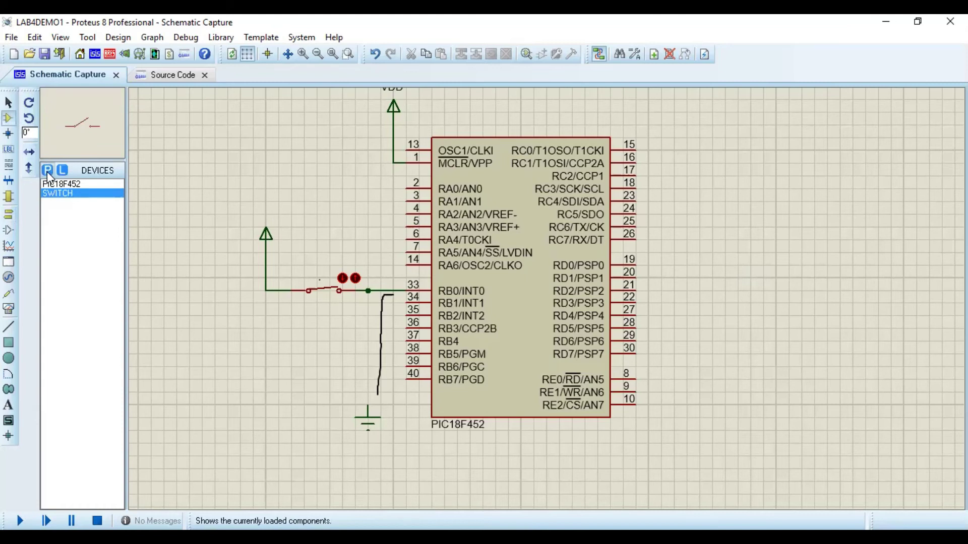
left_click(48, 171)
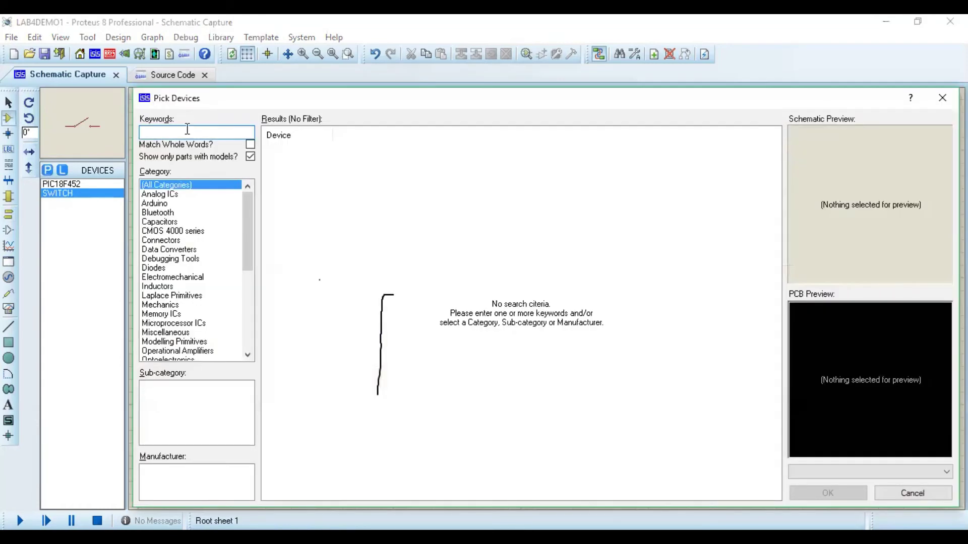
type("Resistor")
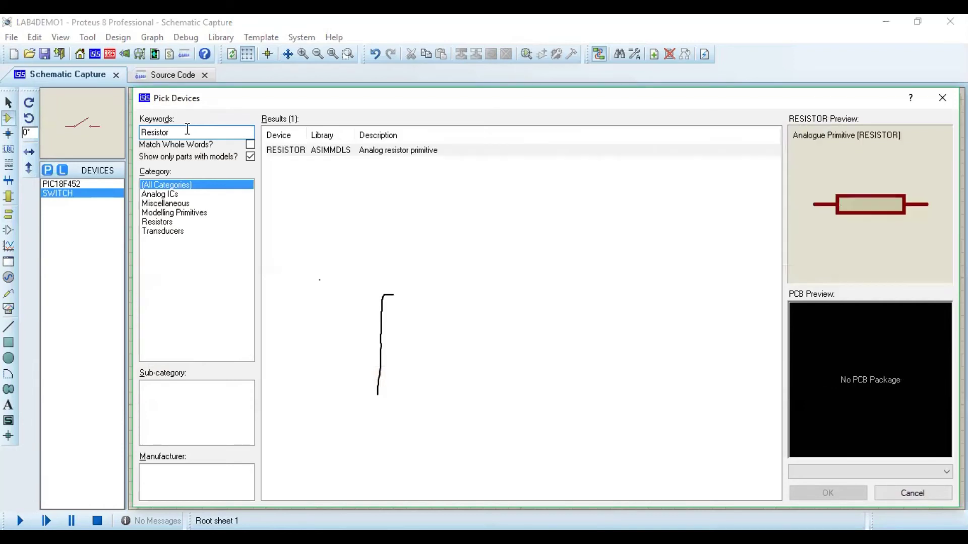
left_click(340, 149)
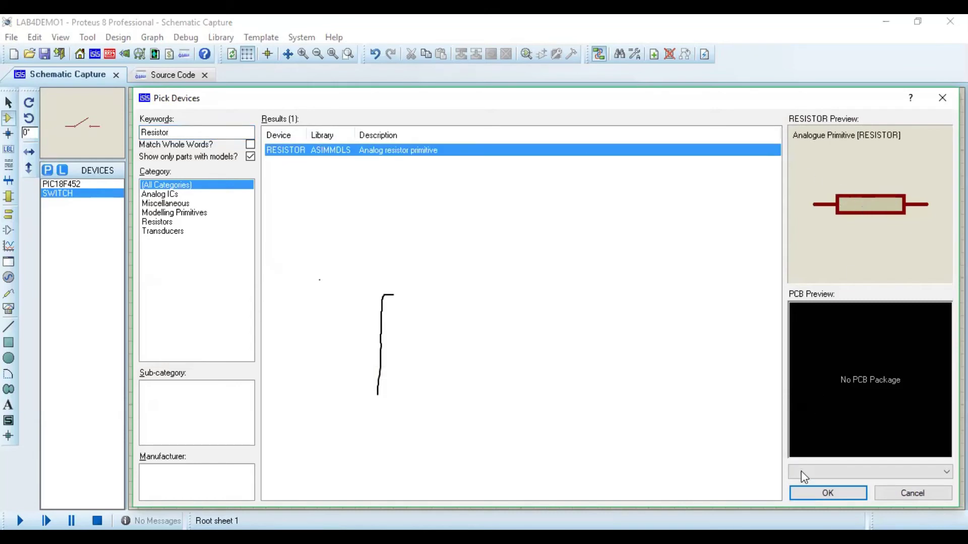
left_click(805, 493)
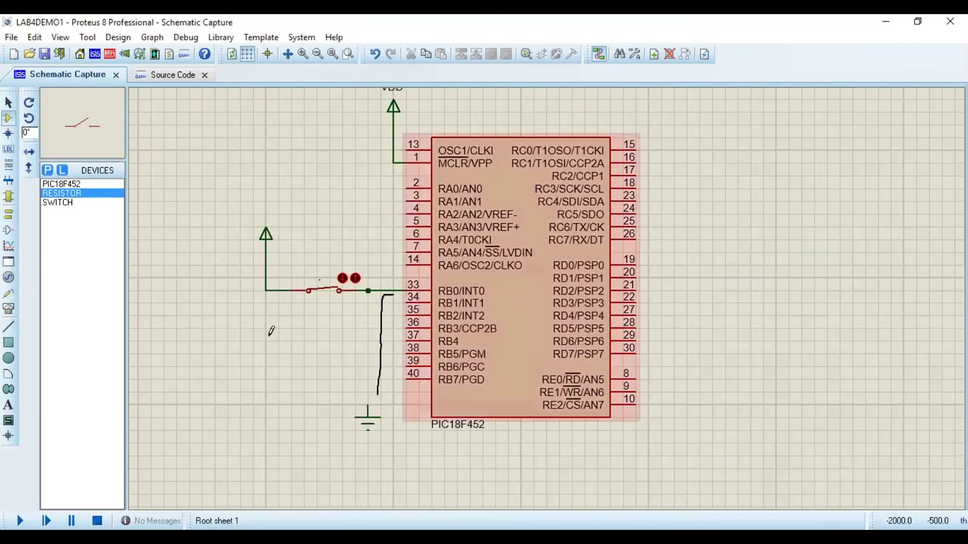
- Place one RESISTOR on the empty schematic area below the switch's power terminal
left_click(59, 201)
left_click(59, 193)
left_click(254, 339)
left_click(235, 352)
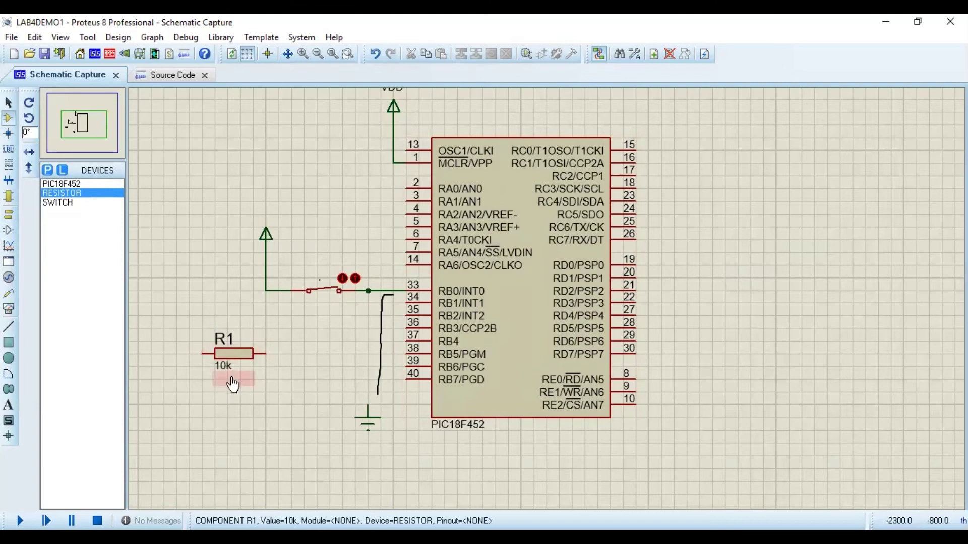
- Open the value of resistor R1 for editing and keep it at 10k
left_click(226, 362)
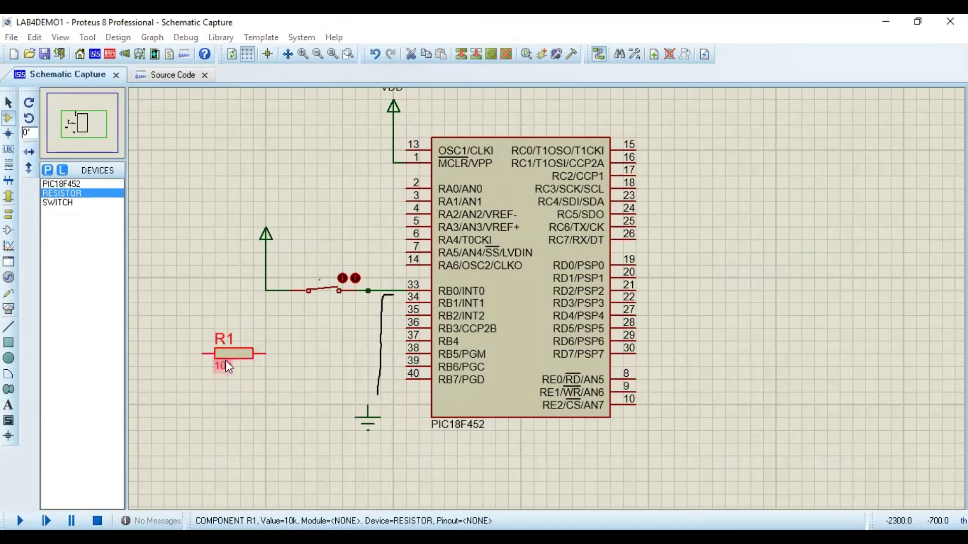
left_click(225, 360)
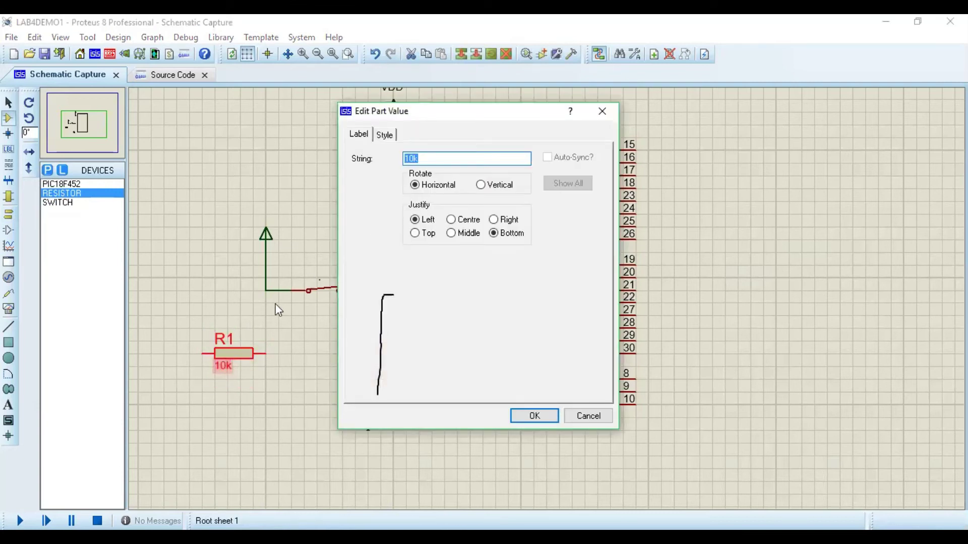
left_click(426, 159)
type("0")
key("BackSpace")
left_click(534, 418)
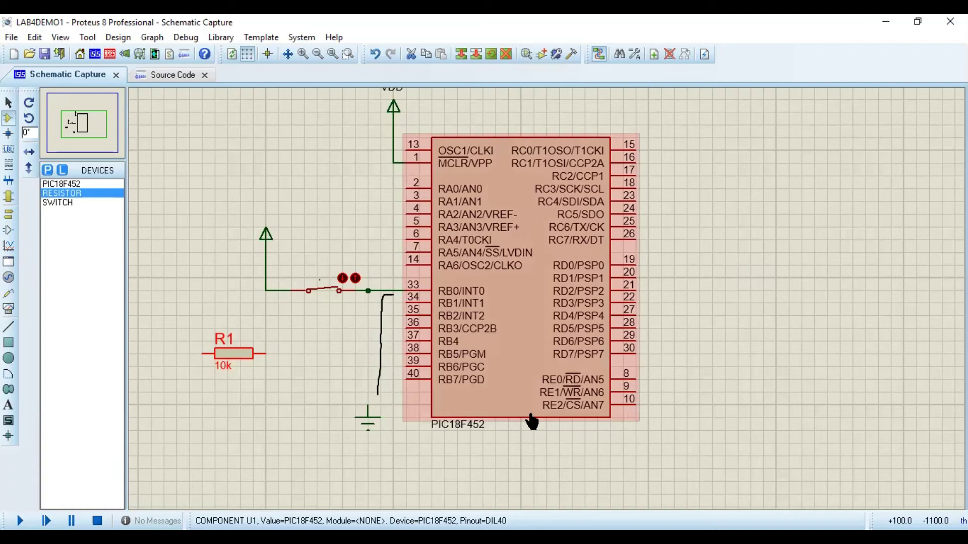
- Rotate resistor R1 clockwise and move it between the RB0 line's junction and the ground terminal
right_click(249, 358)
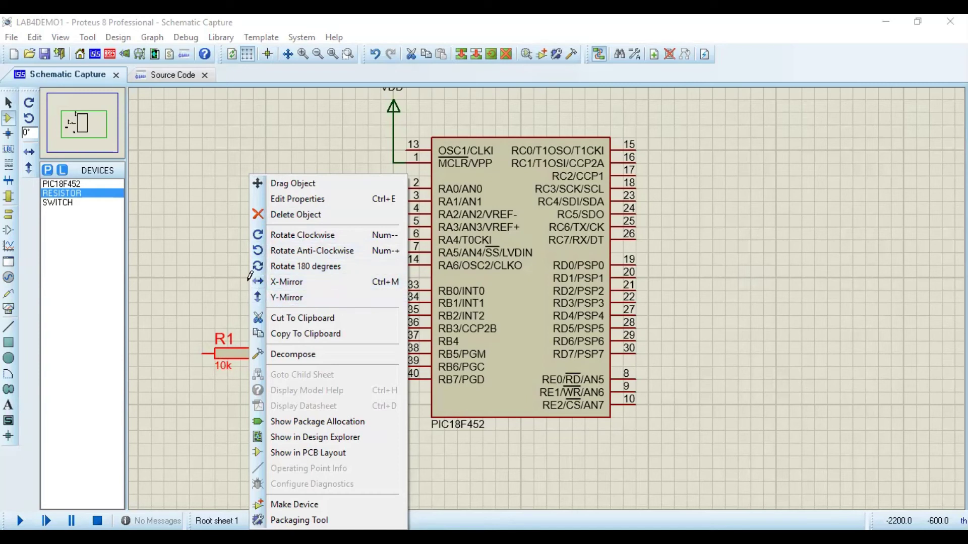
left_click(294, 236)
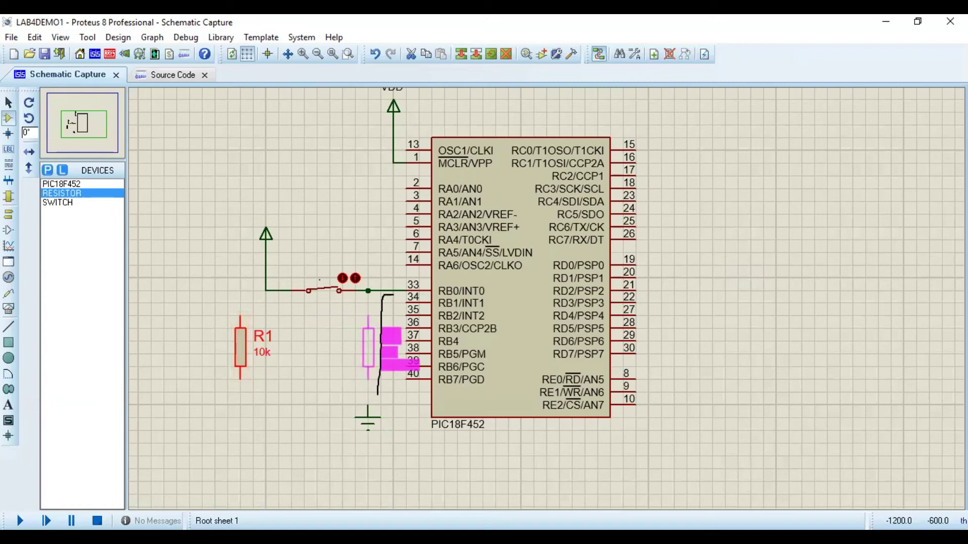
left_click(367, 343)
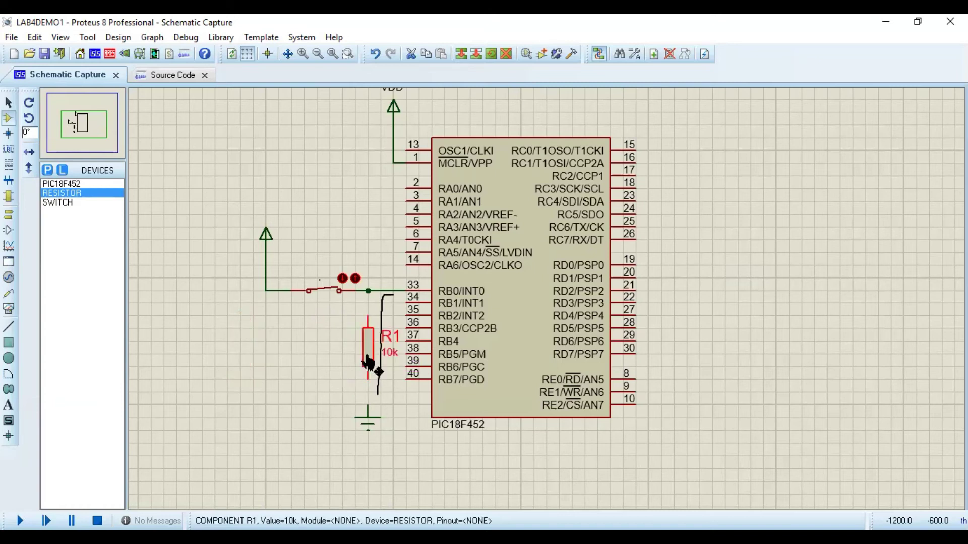
left_click(315, 316)
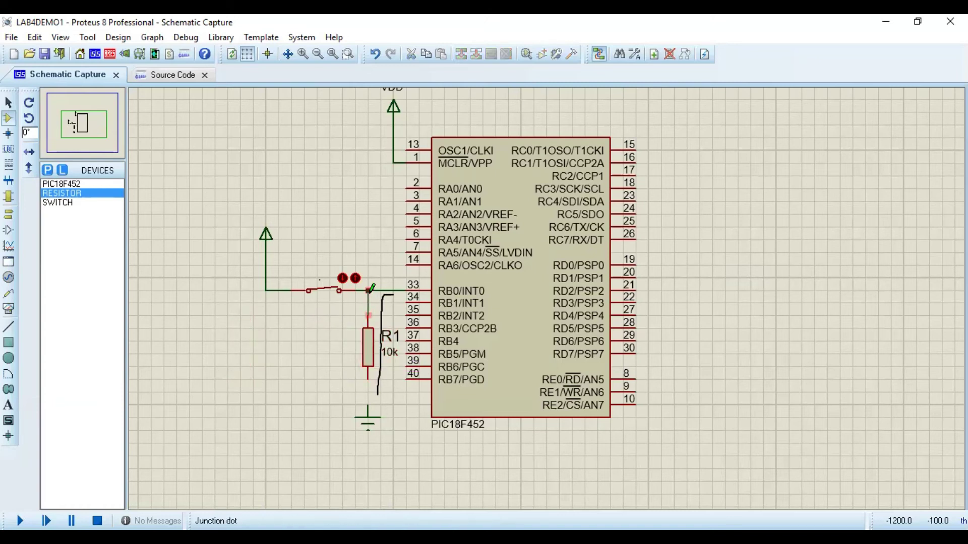
left_click(371, 379)
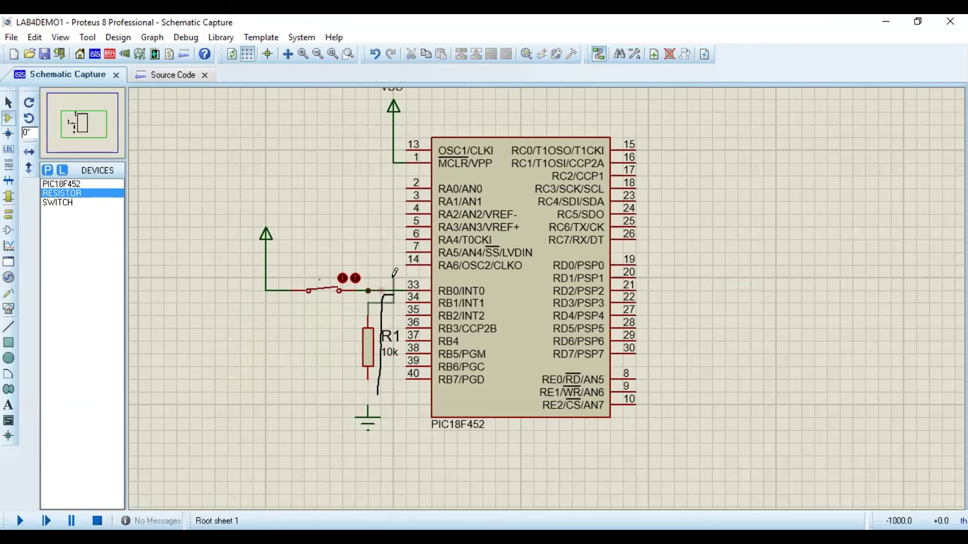
left_click(370, 290)
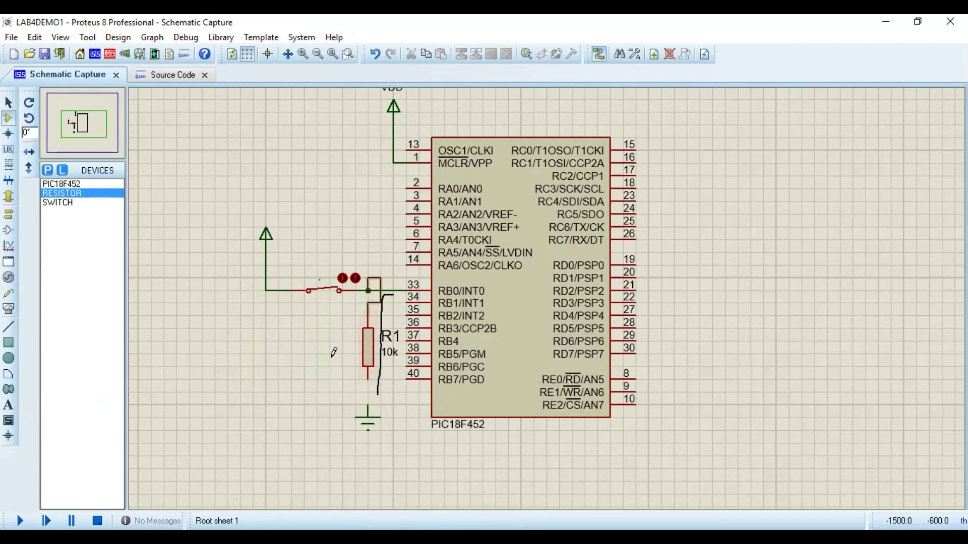
right_click(306, 373)
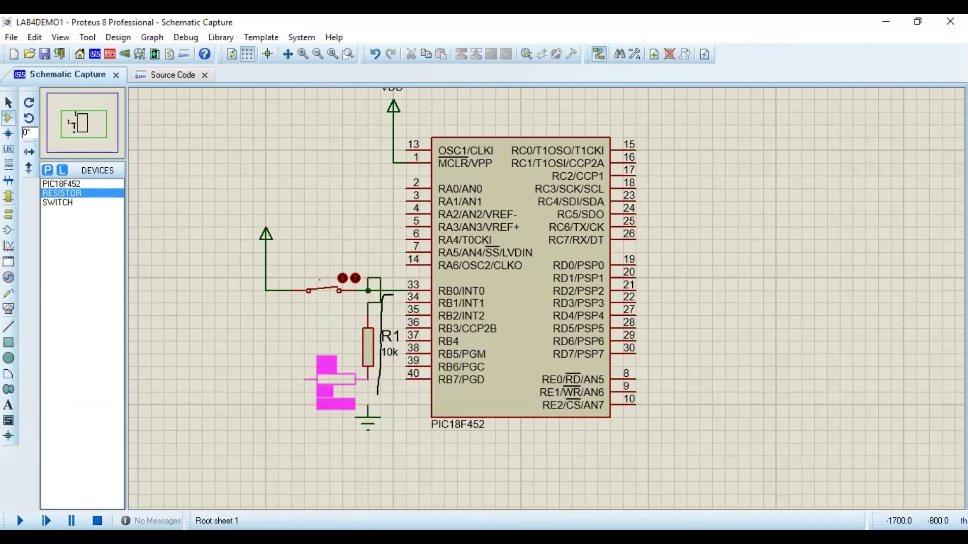
key("ctrl+z")
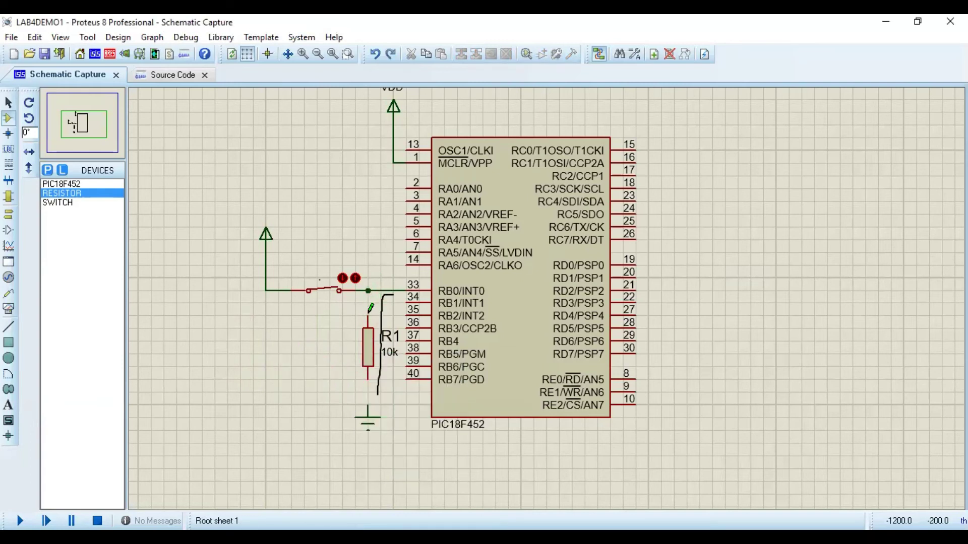
- Wire R1's upper end to the junction on the RB0 line and its lower end to the ground terminal
left_click(370, 291)
left_click(368, 315)
left_click(369, 374)
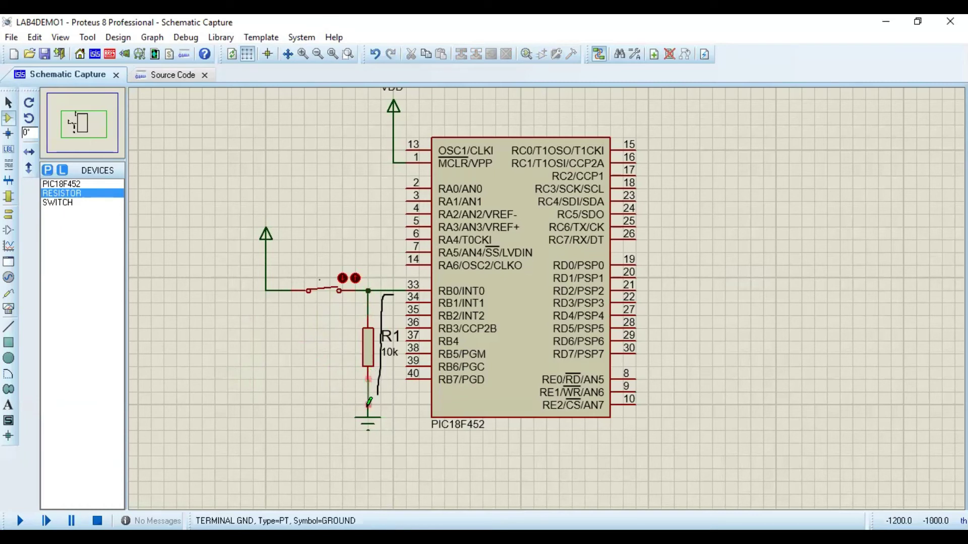
left_click(368, 407)
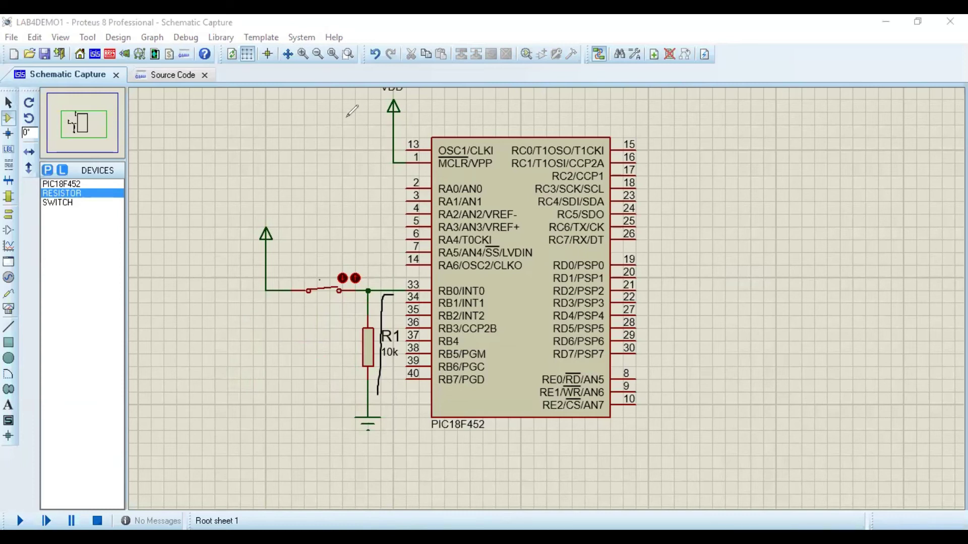
left_click(405, 285)
mouse_move(378, 284)
left_mouse_down()
mouse_move(303, 266)
mouse_move(279, 240)
left_mouse_up()
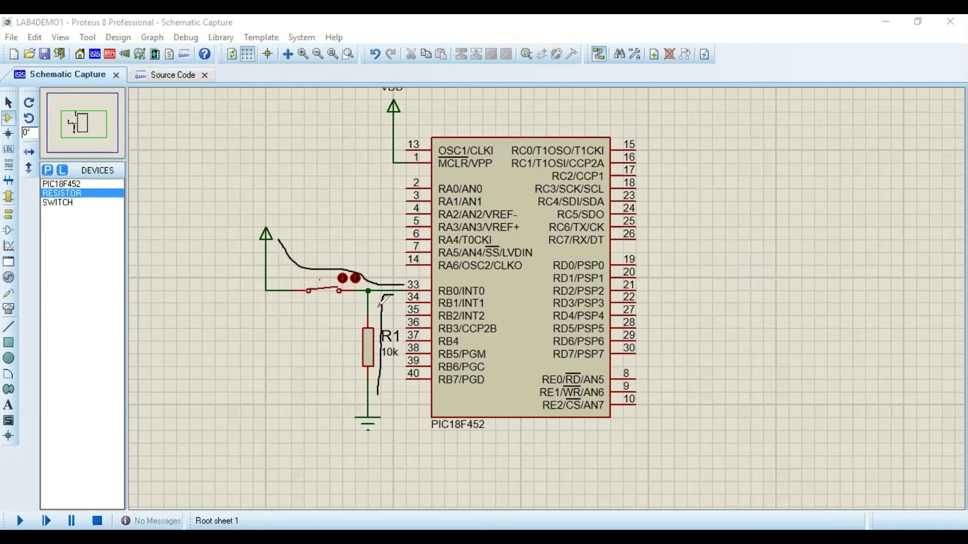
mouse_move(373, 302)
left_mouse_down()
mouse_move(353, 331)
mouse_move(374, 372)
mouse_move(394, 321)
mouse_move(374, 305)
left_mouse_up()
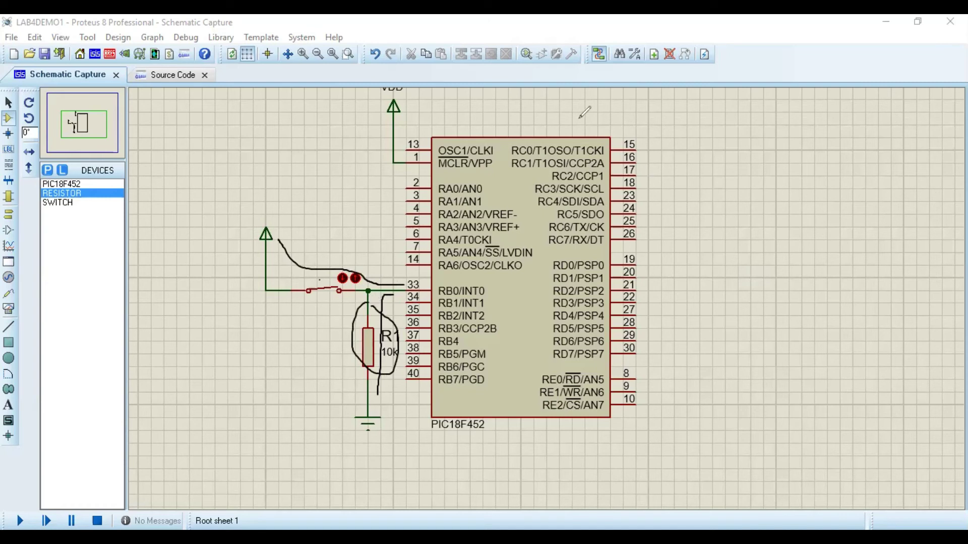
left_click_drag(379, 309, 385, 319)
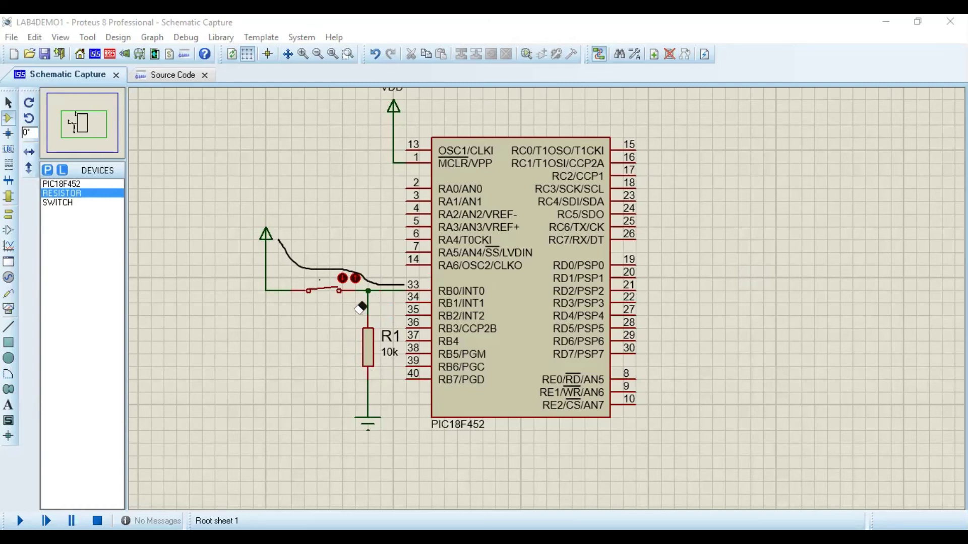
left_click(275, 242)
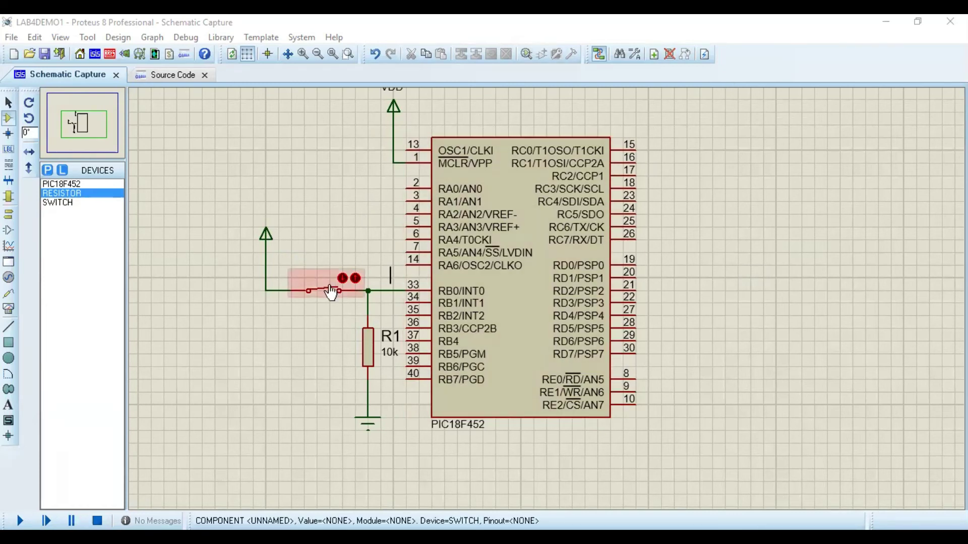
- Open the switch so that pin RB0/INT0 connects to ground only through resistor R1
left_click(330, 291)
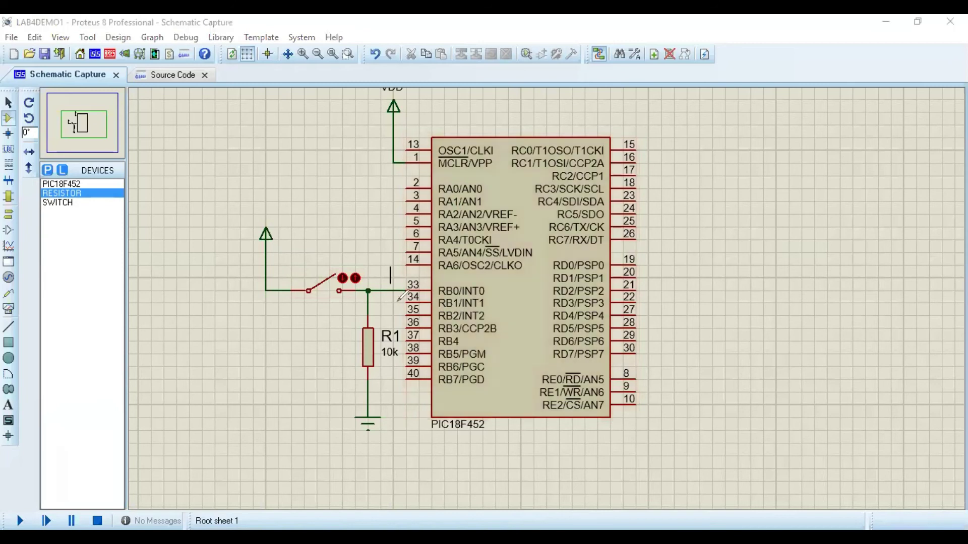
mouse_move(401, 295)
left_mouse_down()
mouse_move(382, 317)
mouse_move(382, 386)
left_mouse_up()
mouse_move(394, 268)
left_mouse_down()
mouse_move(389, 282)
mouse_move(393, 268)
left_mouse_up()
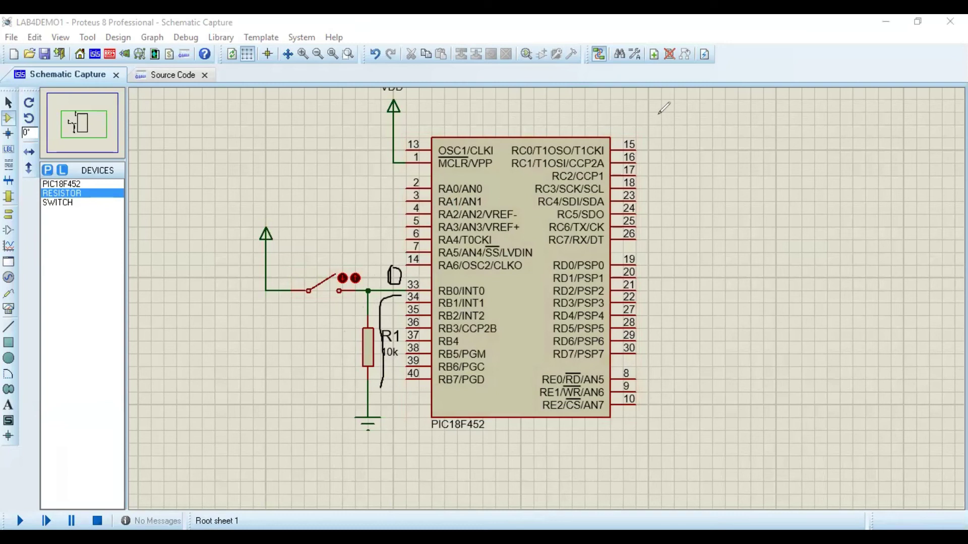
left_click_drag(395, 272, 388, 319)
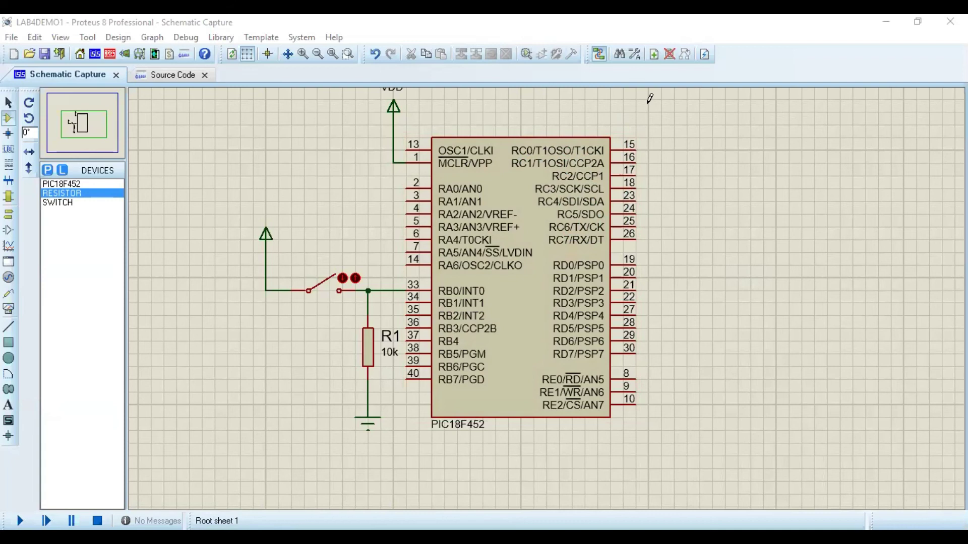
left_click_drag(590, 125, 664, 246)
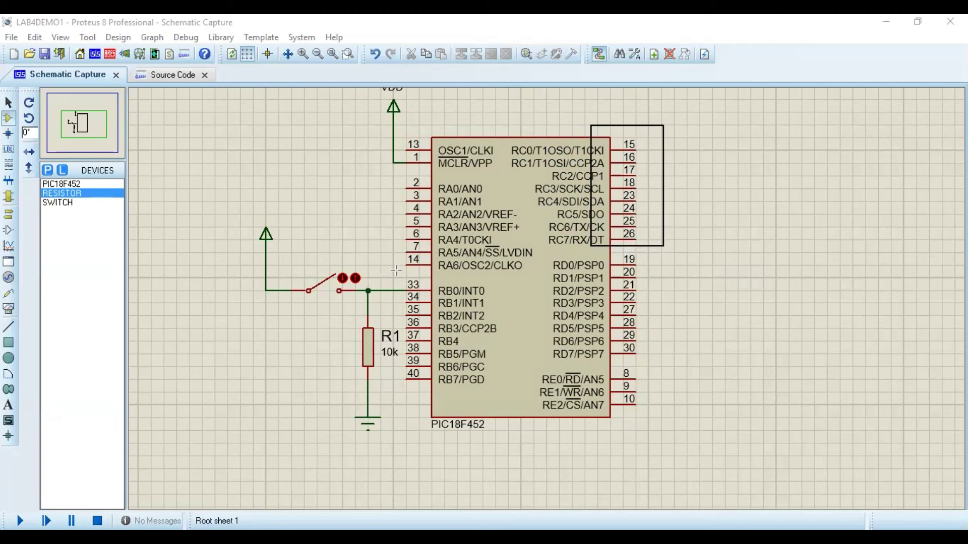
left_click_drag(393, 280, 502, 396)
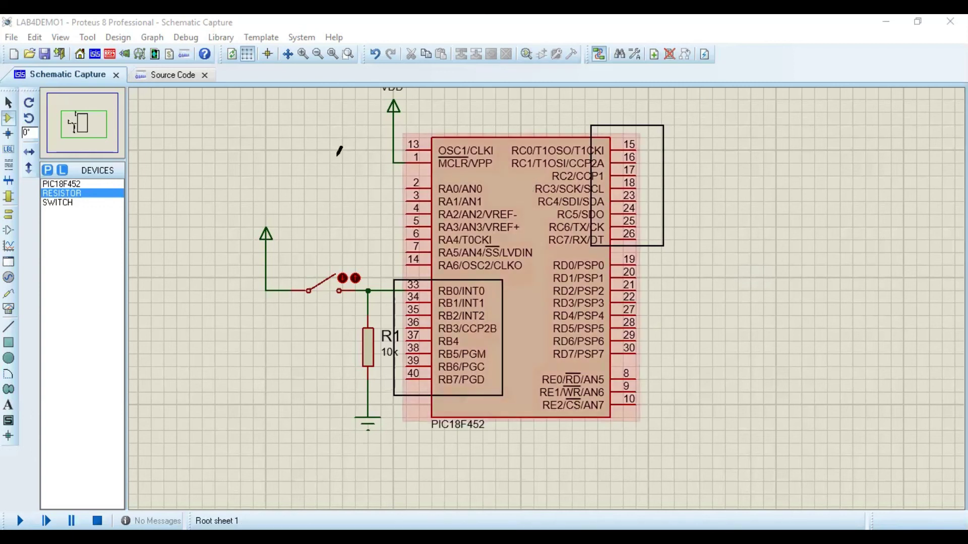
- Add the animated red/green LED-BIRG to the device list and place it beside the microcontroller's port C pins
left_click(47, 170)
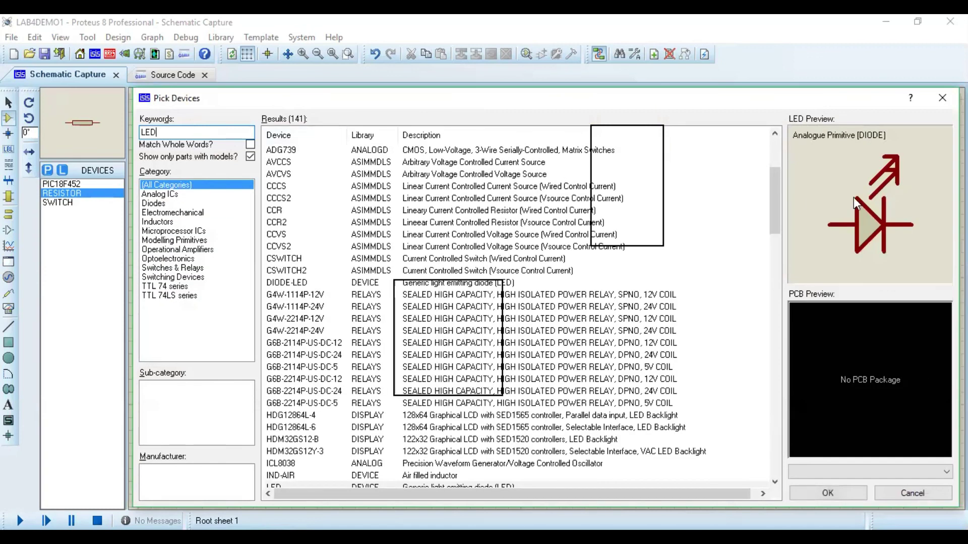
left_click_drag(774, 206, 771, 273)
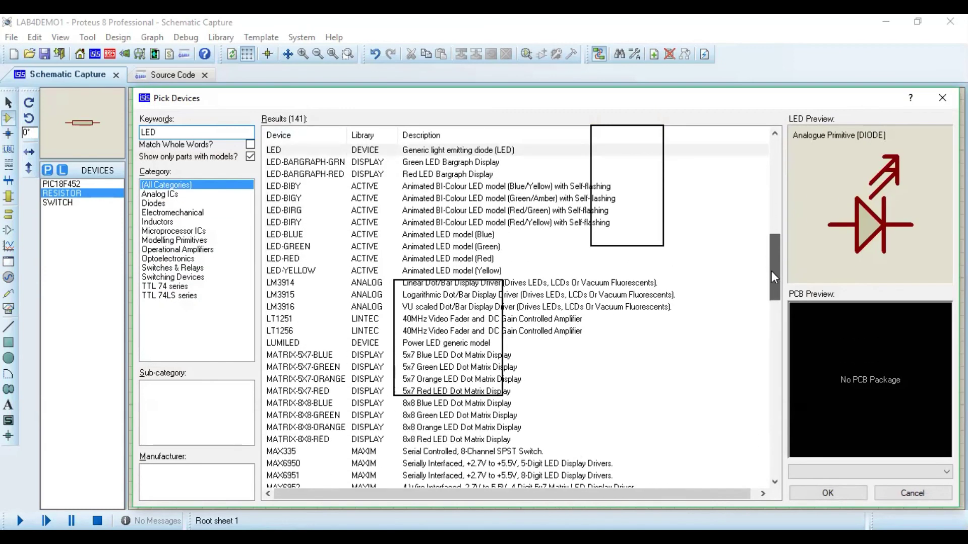
left_click(292, 212)
left_click(819, 492)
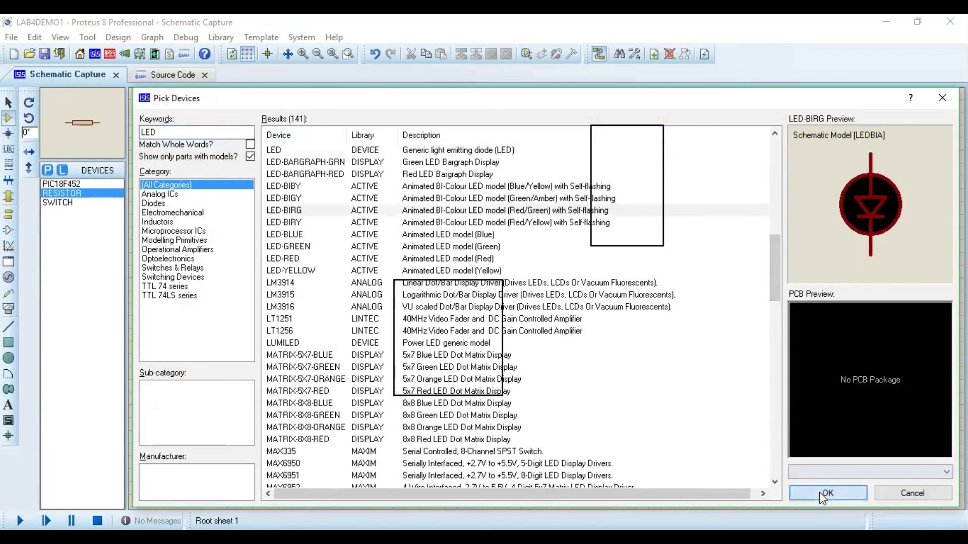
left_click(725, 177)
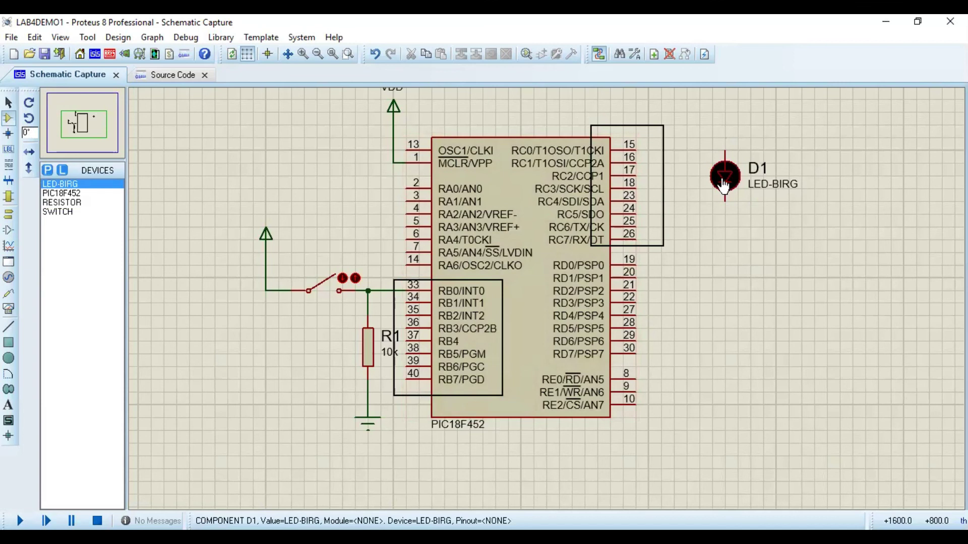
- Wire LED D1's upper end to pin RC0 and its lower end to a new ground terminal placed below it
left_click(725, 146)
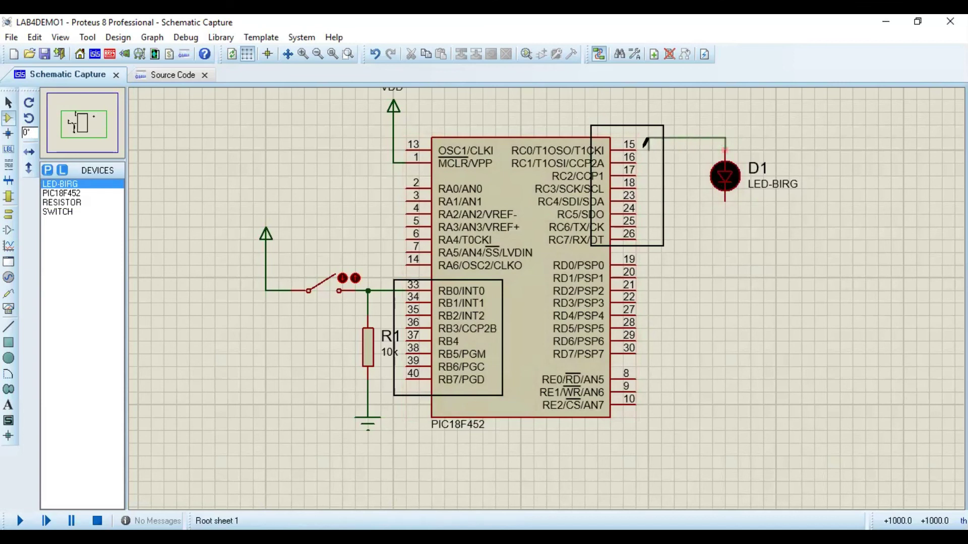
left_click(637, 153)
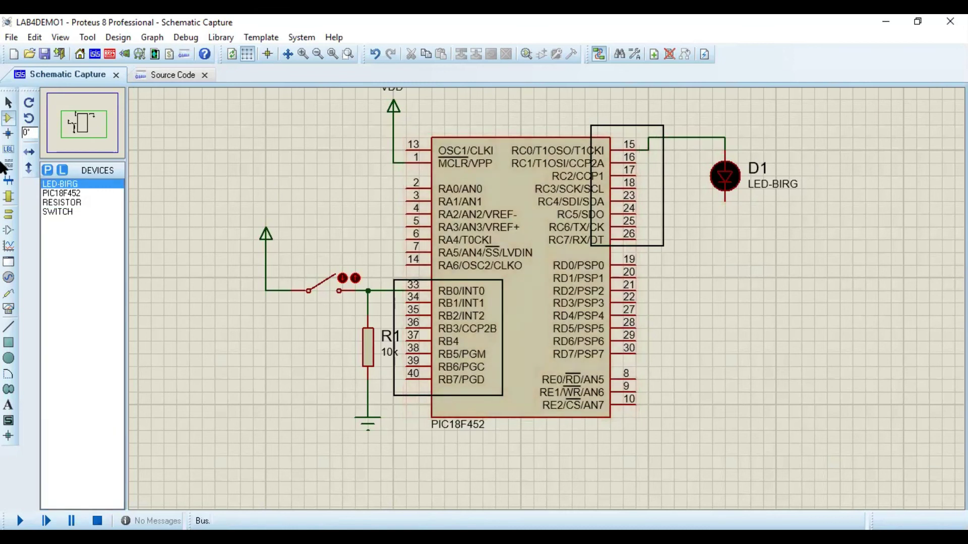
left_click(9, 215)
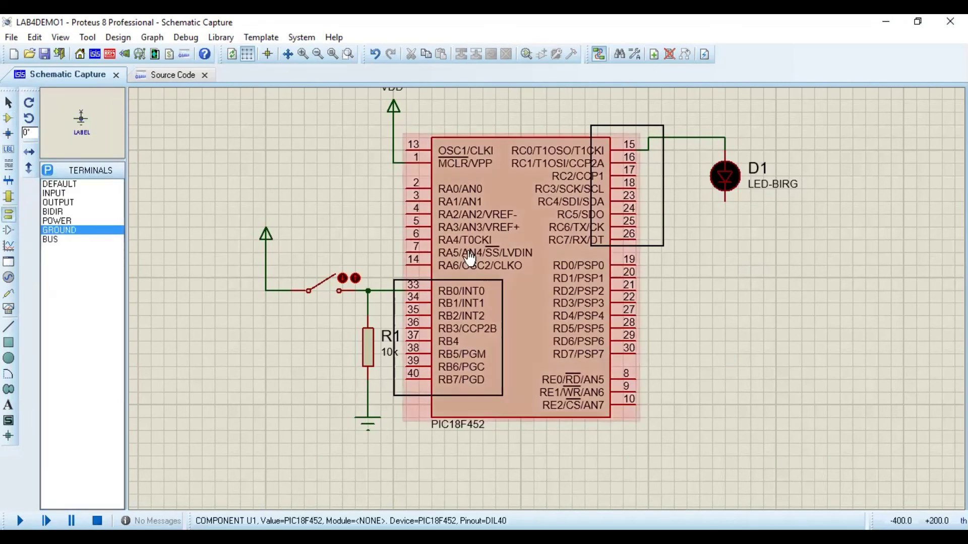
left_click(725, 264)
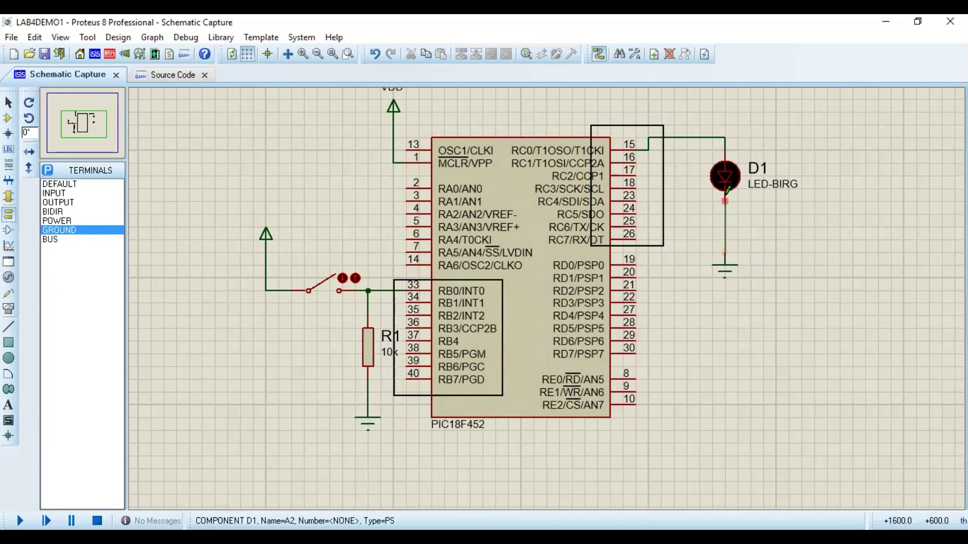
left_click(725, 252)
left_click(725, 202)
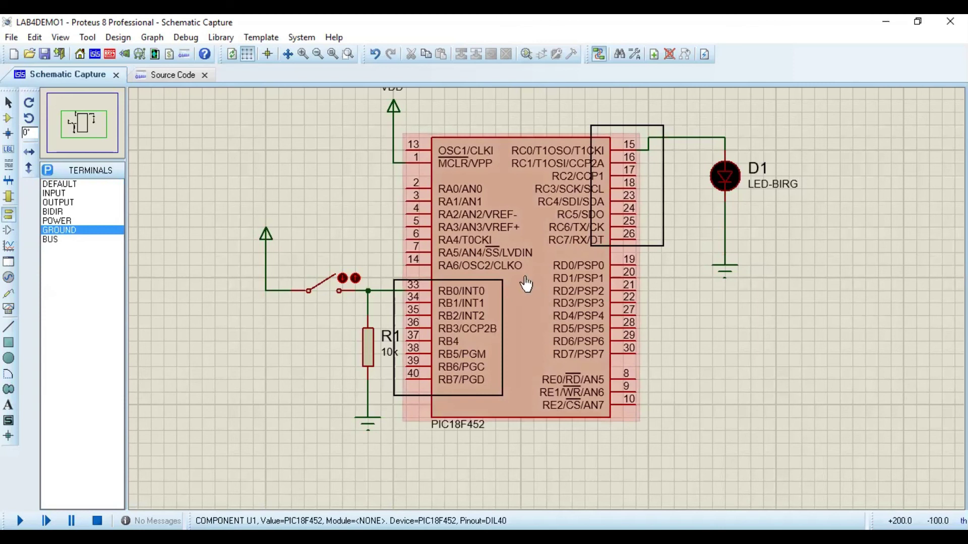
- Close and reopen the switch on the RB0 line twice
left_click(326, 289)
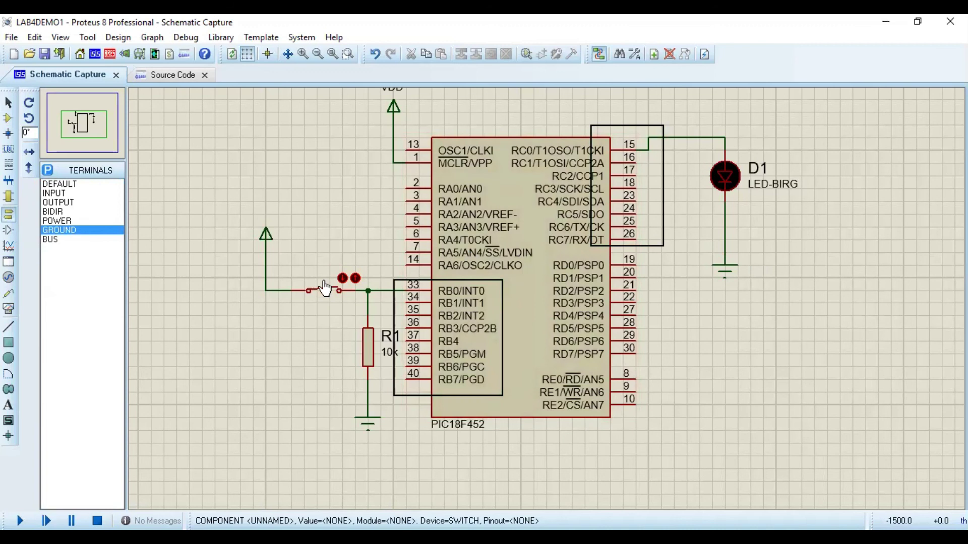
left_click(325, 290)
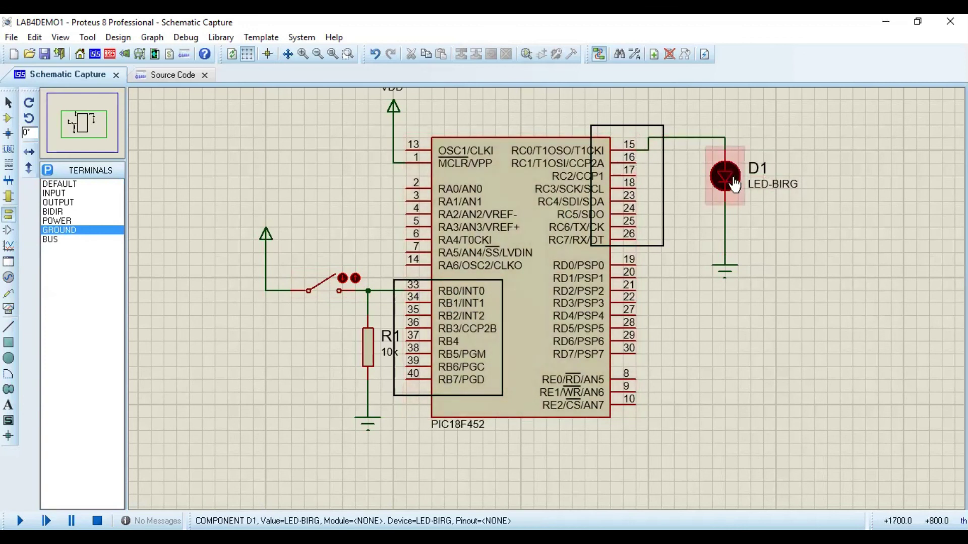
left_click(327, 287)
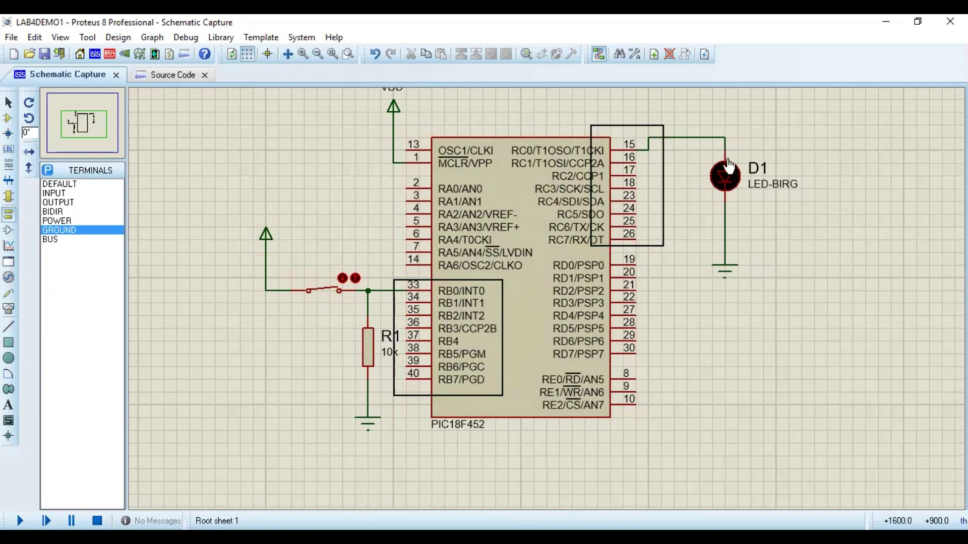
left_click(329, 291)
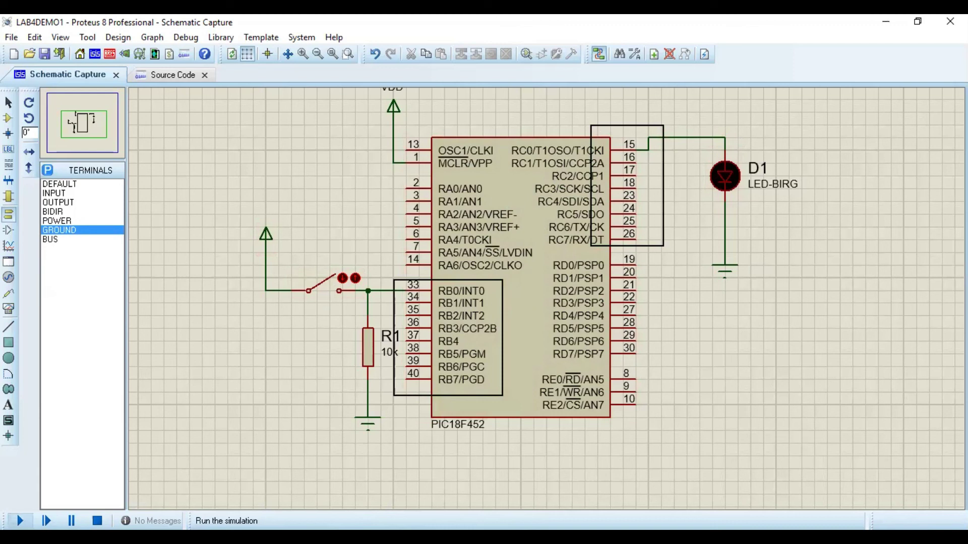
- Run the simulation and test LED D1's response by closing and reopening the switch on the RB0 line
left_click(20, 521)
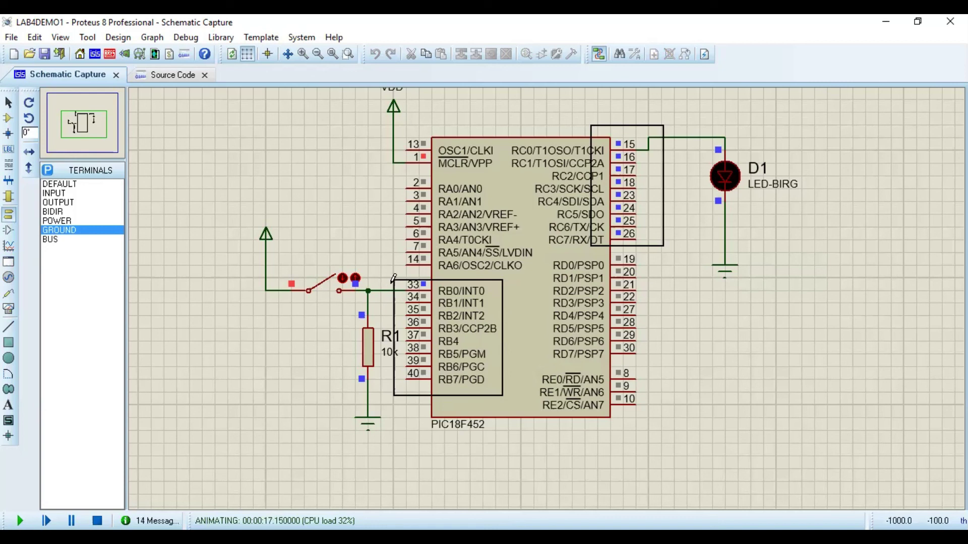
left_click(322, 293)
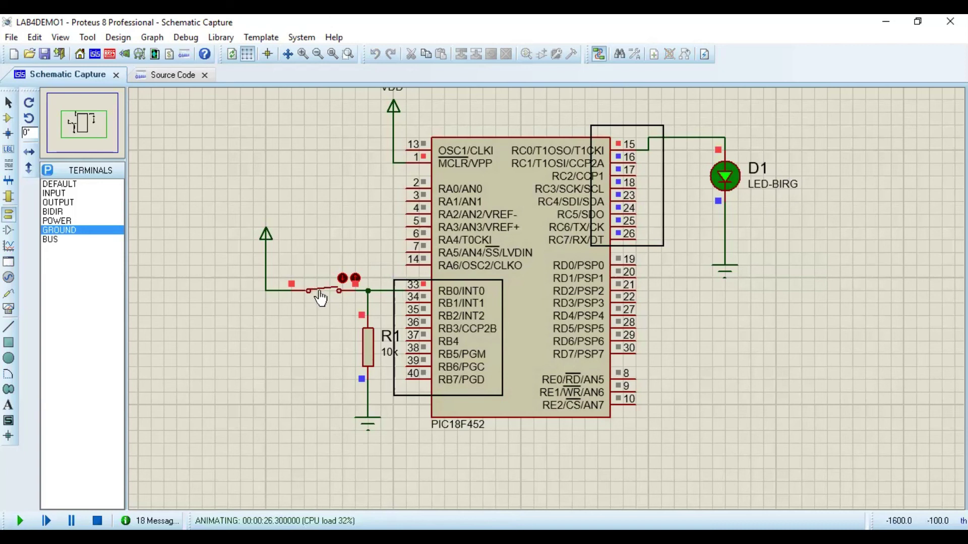
left_click(320, 293)
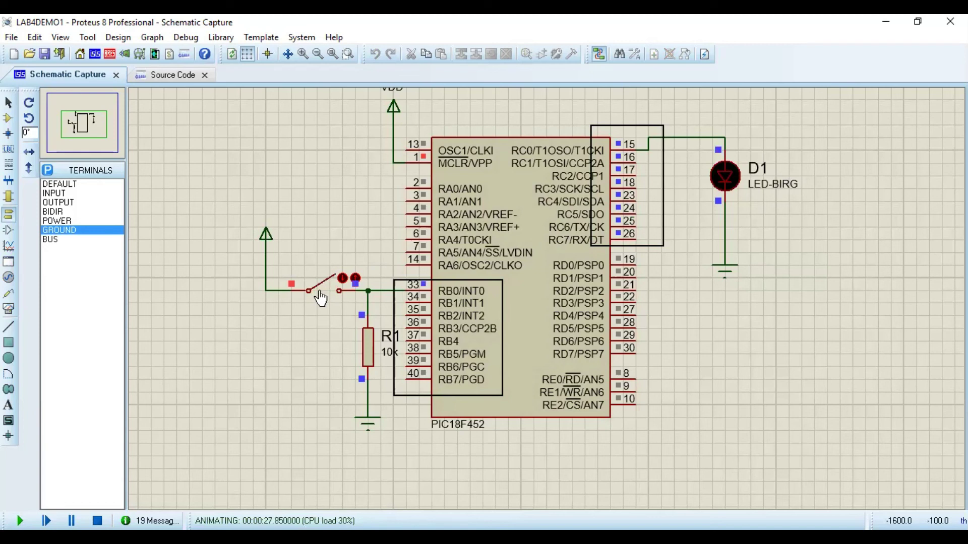